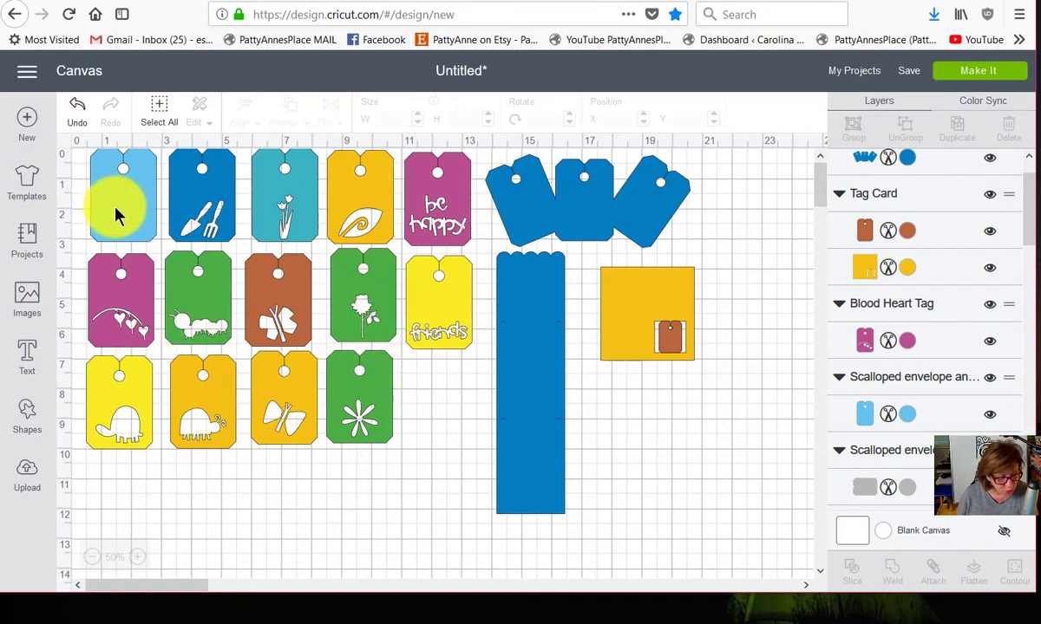
Step: Send the blank light-blue tag to the back and swap its place with the Gardening Tools Tag at the start of the first row
mouse_move(119, 220)
left_mouse_down()
mouse_move(170, 220)
mouse_move(122, 220)
left_mouse_up()
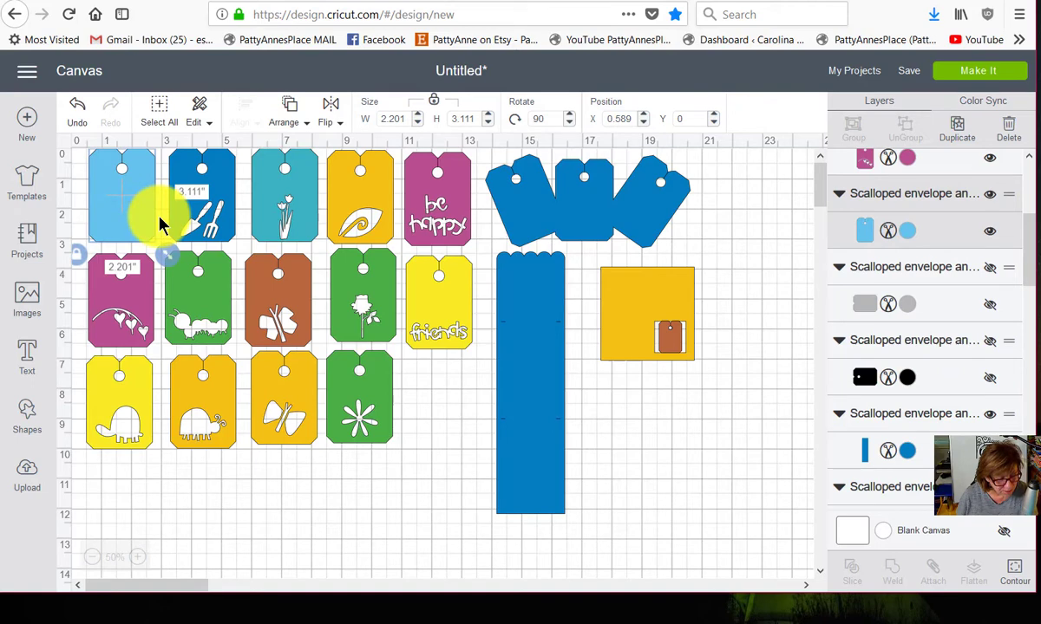
right_click(110, 198)
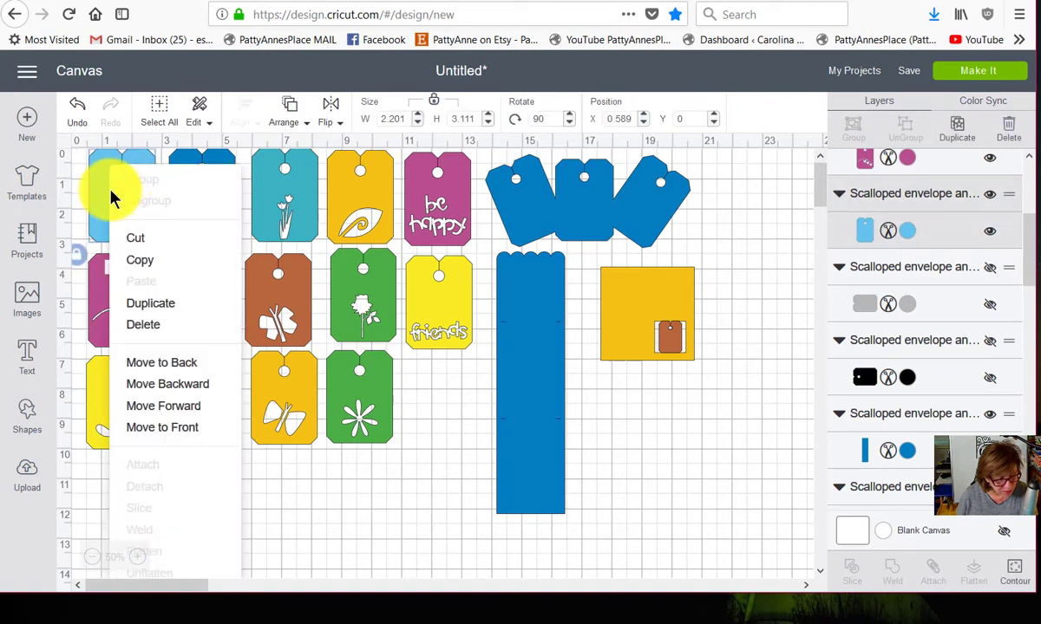
left_click(153, 364)
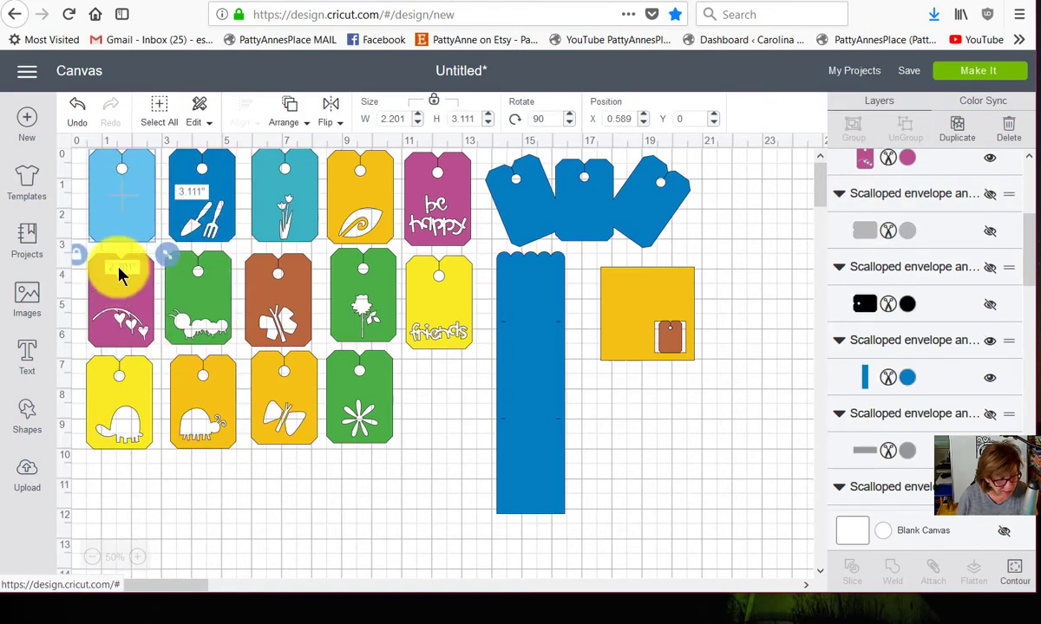
left_click_drag(128, 220, 92, 209)
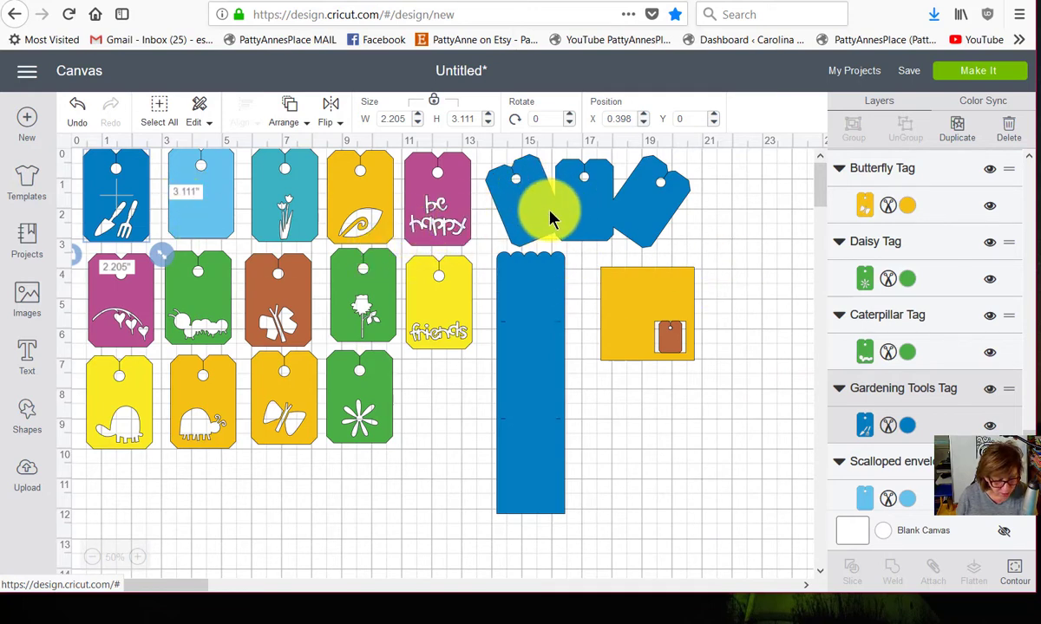
Step: Shift the Be Happy Tag toward the banner, bring it to the front, and rotate it to about 358.5° at roughly X 11.7, Y 0.64
left_click_drag(469, 208, 499, 199)
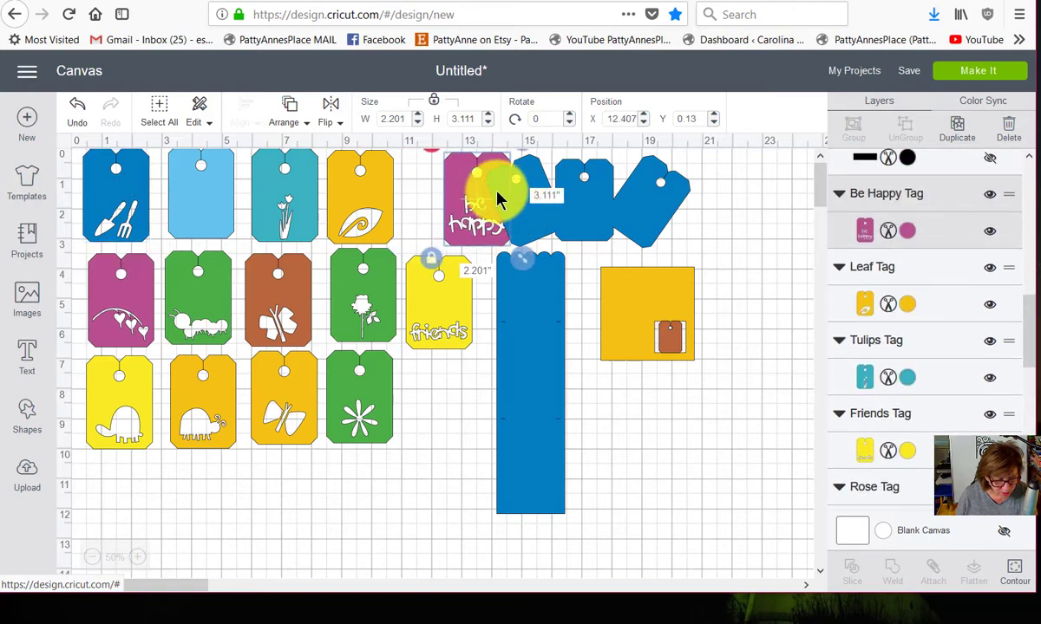
right_click(464, 189)
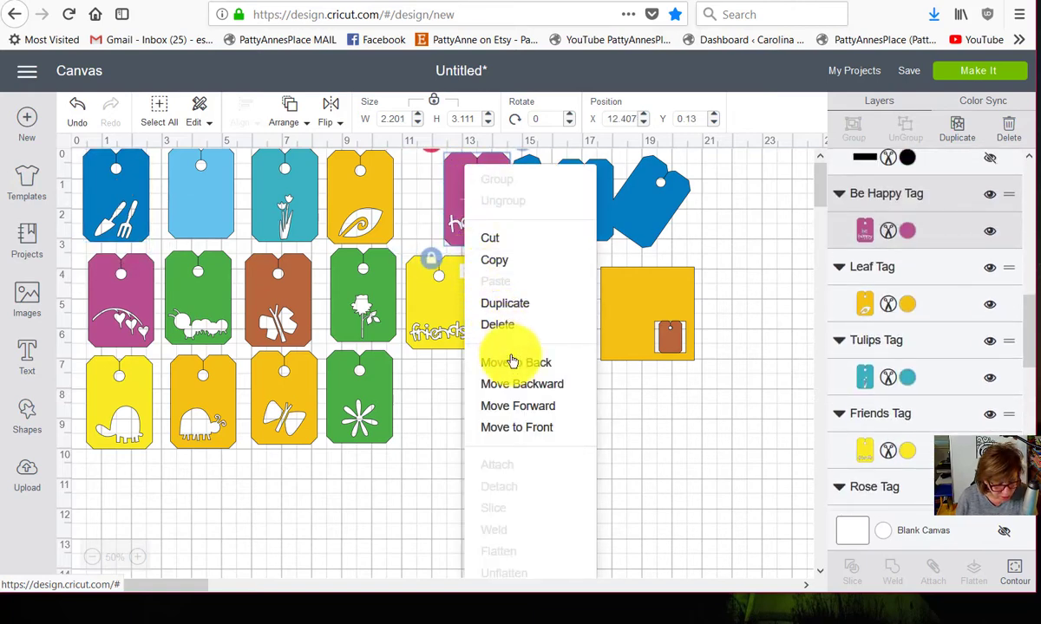
left_click(516, 426)
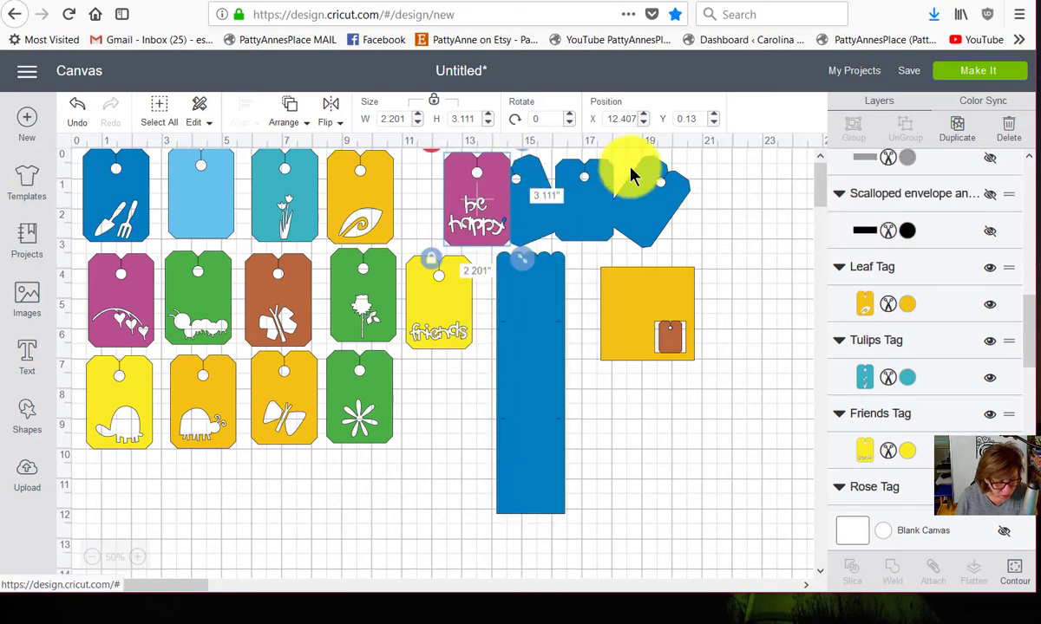
left_click(489, 184)
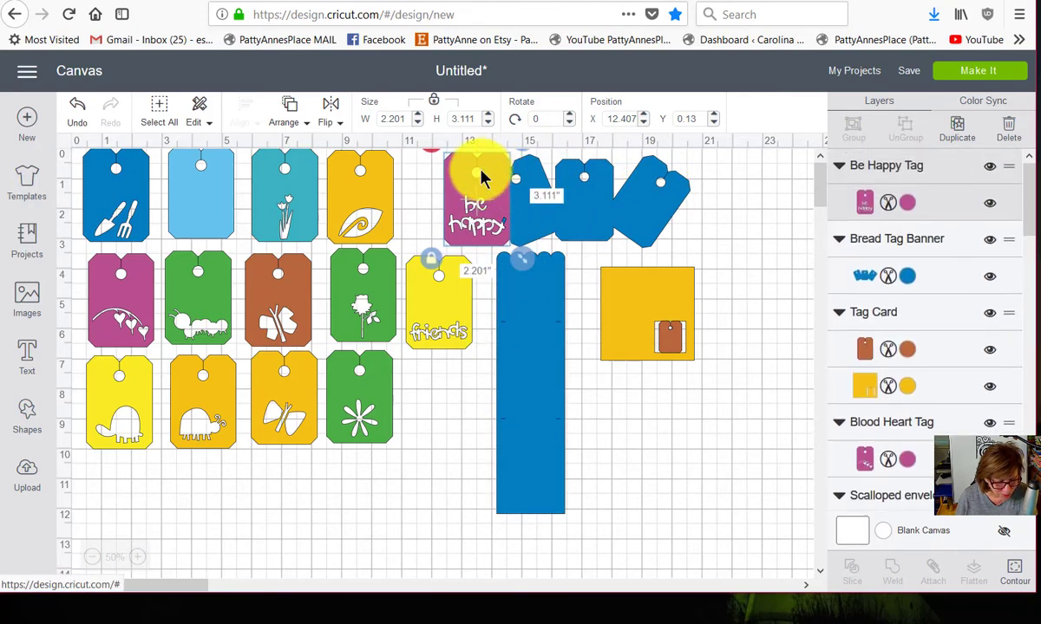
left_click_drag(481, 174, 465, 189)
left_click(484, 149)
left_click(457, 177)
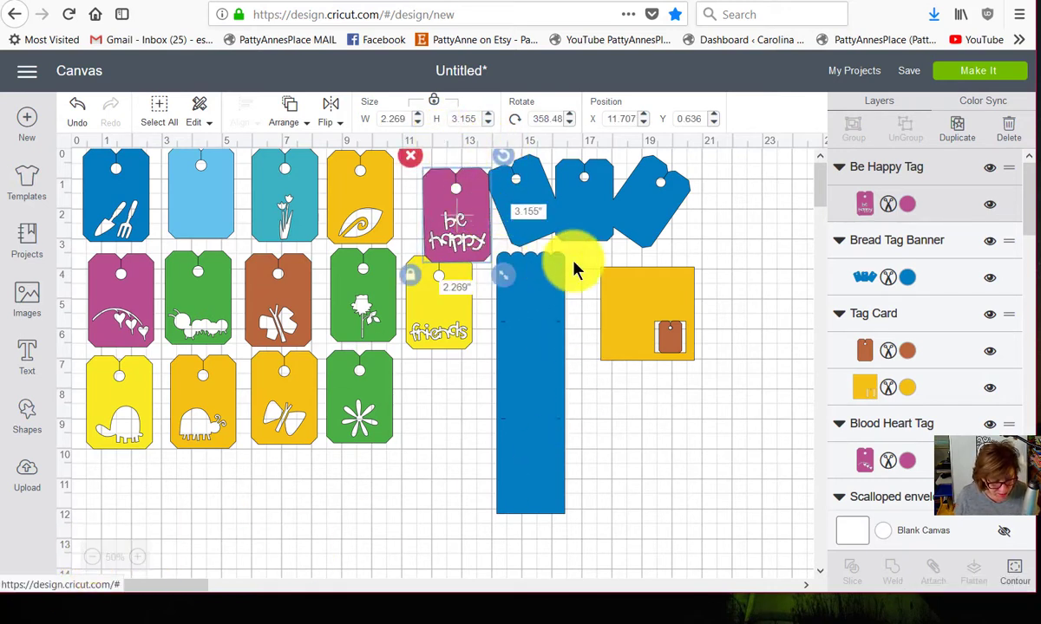
Step: Move the scalloped envelope, Tag Card, Friends Tag, Bread Tag Banner and Be Happy Tag lower on the canvas to spread them apart
left_click_drag(534, 355, 513, 475)
left_click_drag(635, 345, 648, 445)
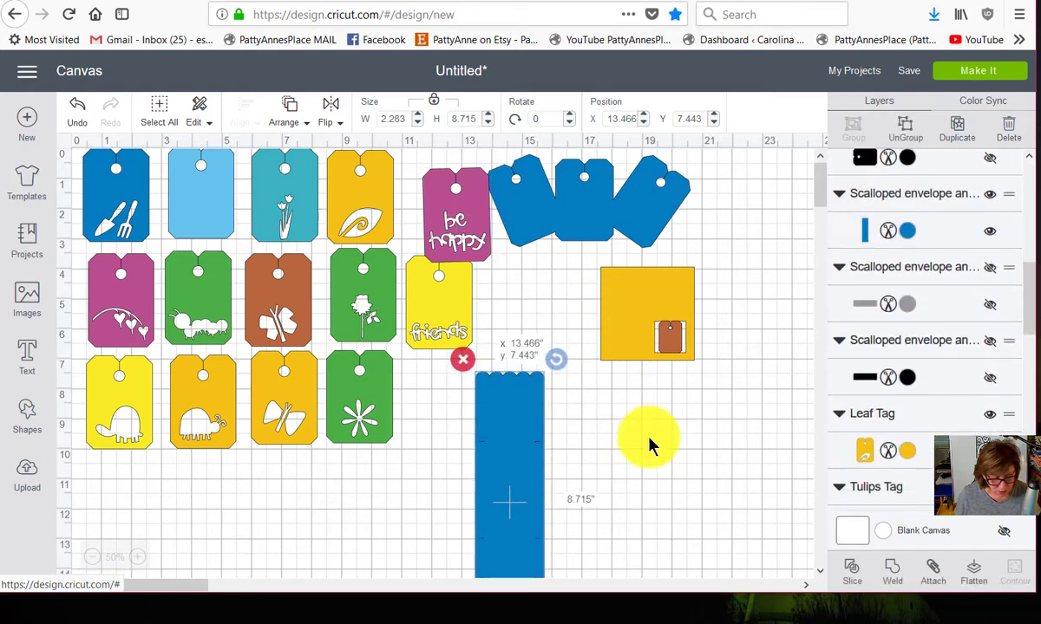
left_click_drag(465, 302, 441, 453)
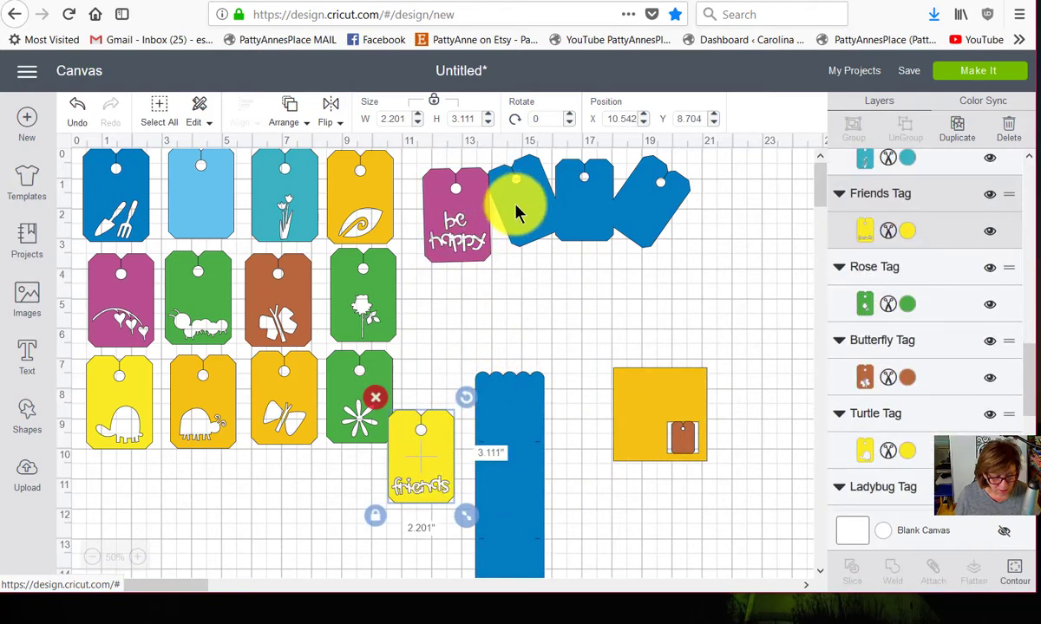
left_click_drag(516, 209, 539, 286)
left_click_drag(483, 229, 478, 289)
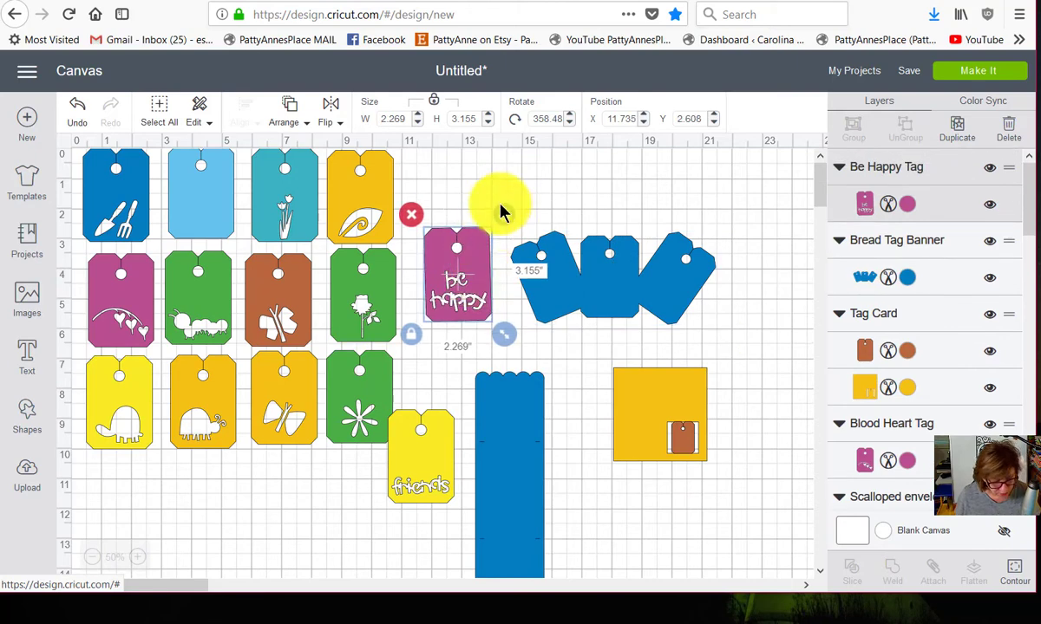
Step: Tilt the Be Happy Tag over the banner's first tag and enlarge the Bread Tag Banner to about 8.055 by 3.668 in
left_click_drag(500, 208, 468, 198)
left_click_drag(455, 295, 555, 264)
left_click(657, 298, "shift")
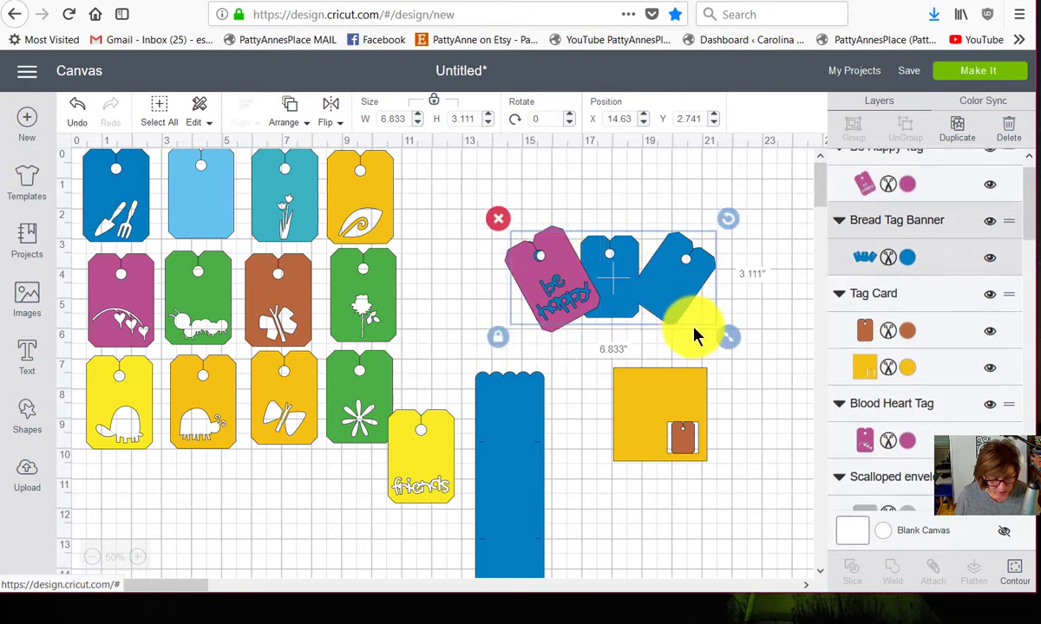
left_click_drag(728, 338, 764, 353)
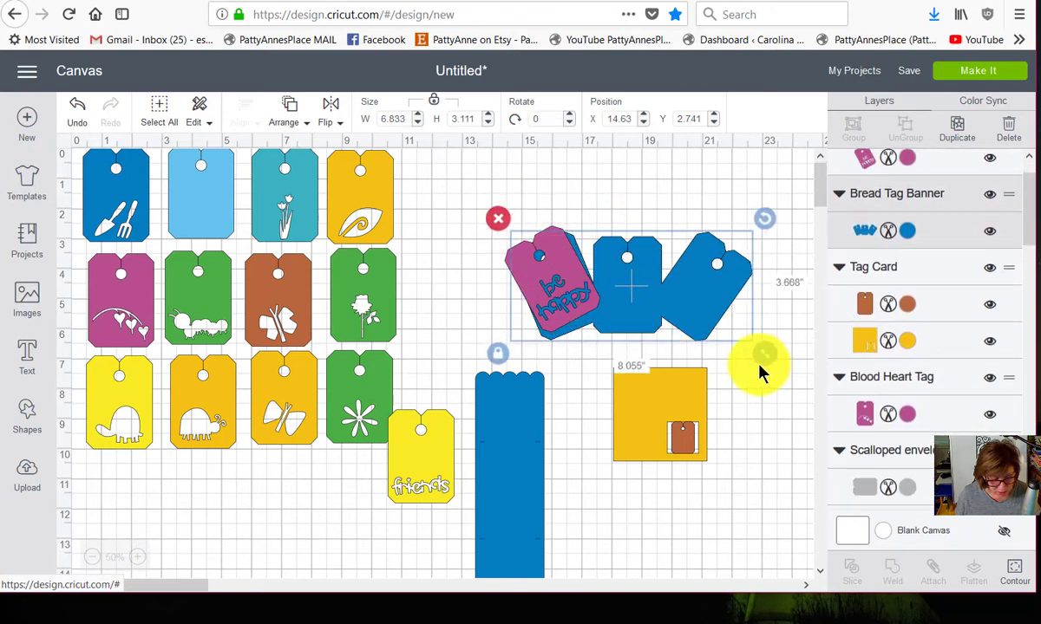
Step: Rotate the Be Happy Tag to about 335.4° to match the banner's first tag, and move it off the banner to about X 11.45, Y 0.12
left_click(568, 299)
left_click_drag(574, 297, 619, 295)
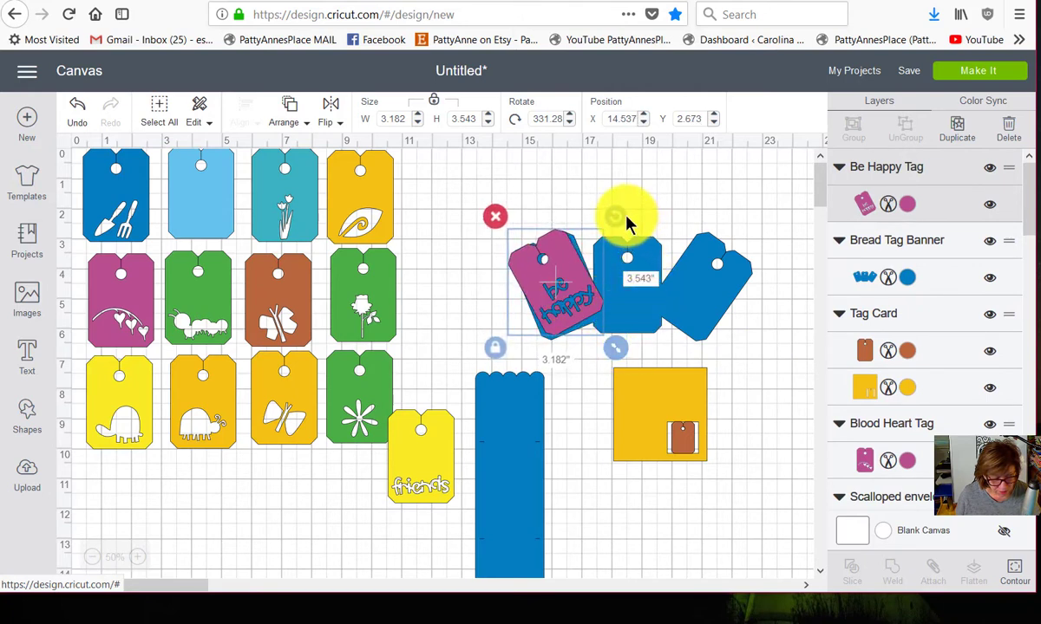
left_click_drag(628, 223, 606, 266)
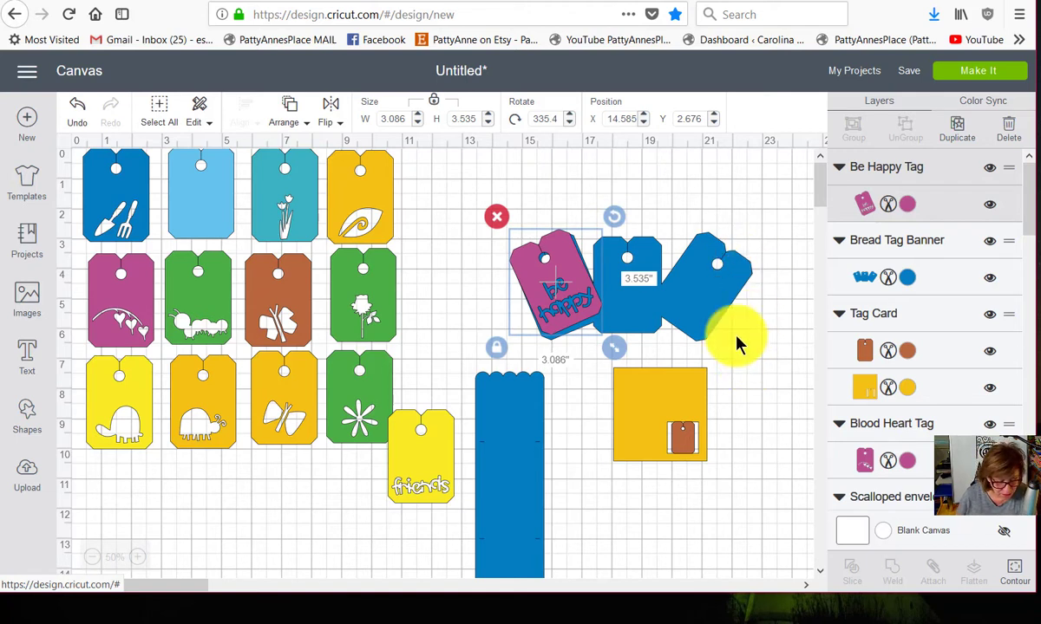
left_click_drag(491, 206, 456, 163)
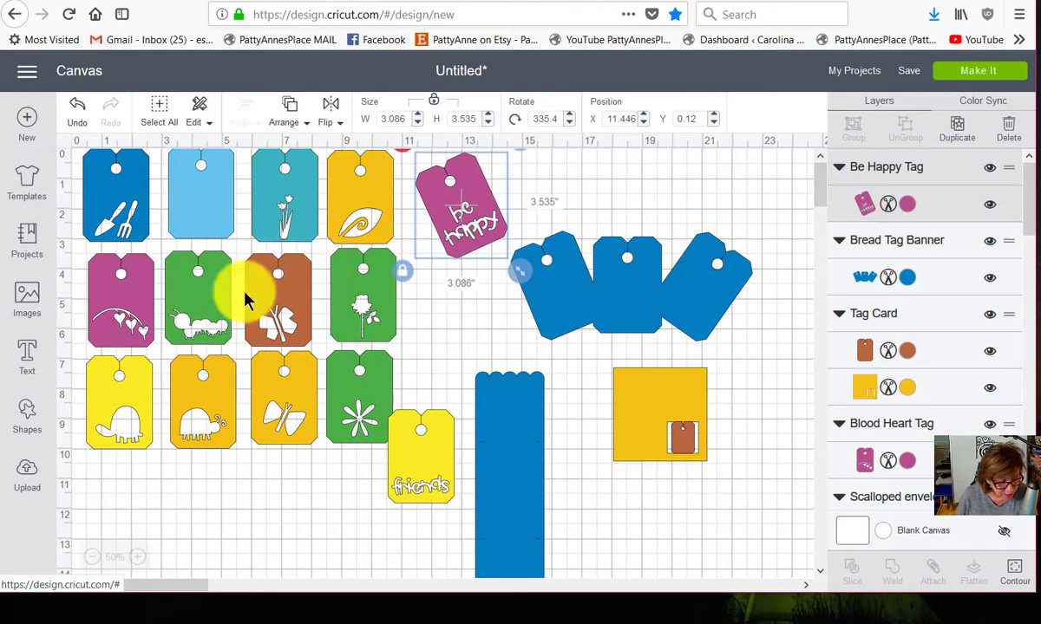
left_click(725, 538)
Step: Try to hide the leaf cutout and slit contours of the Leaf Tag, along with its outer outline
left_click(350, 202)
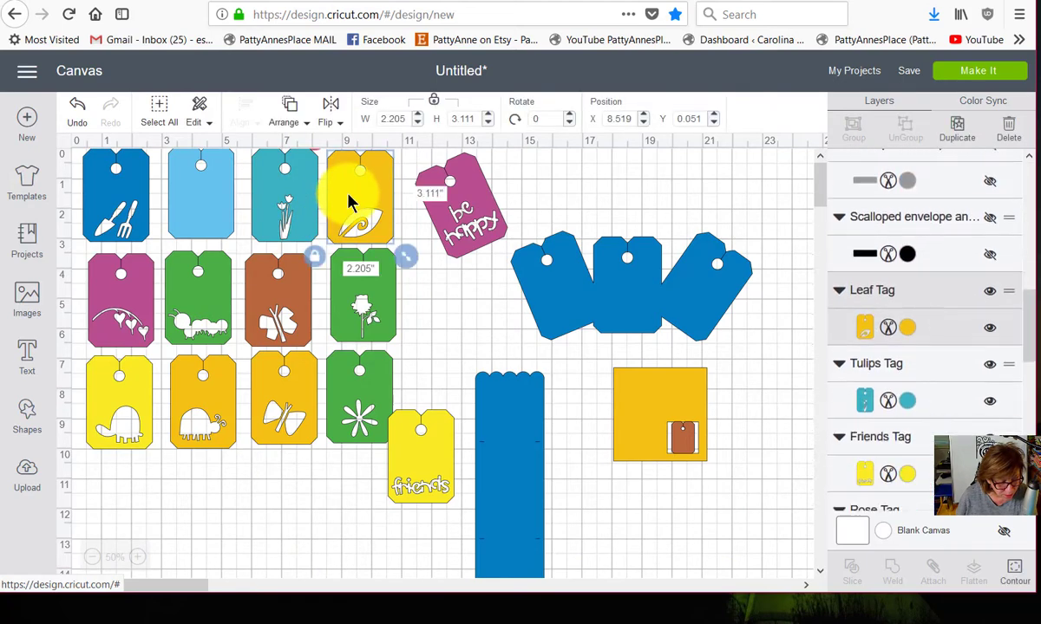
left_click_drag(349, 213, 356, 225)
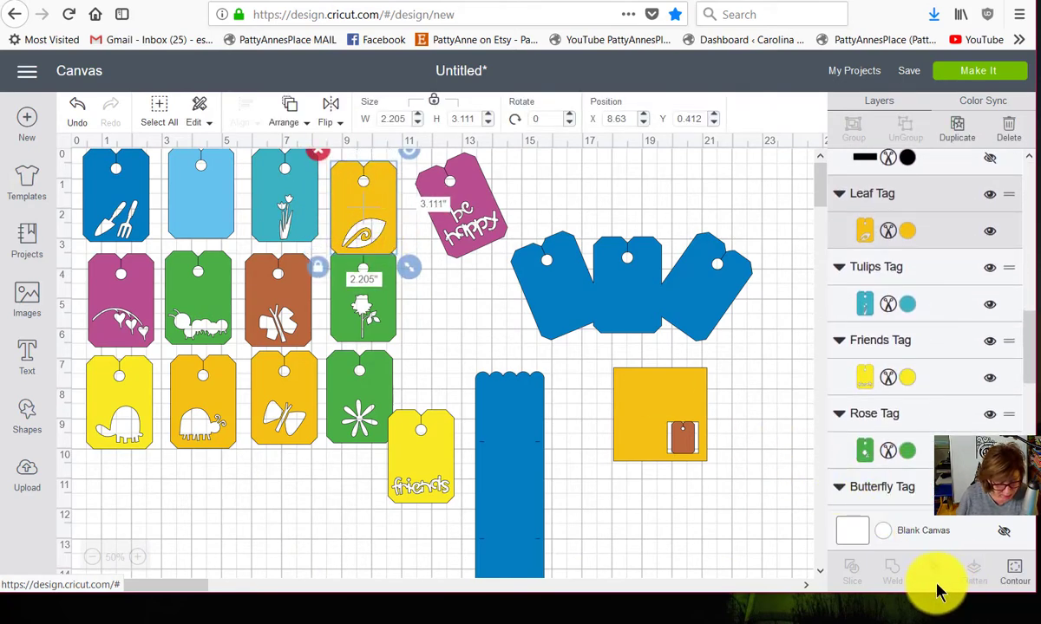
left_click(1011, 572)
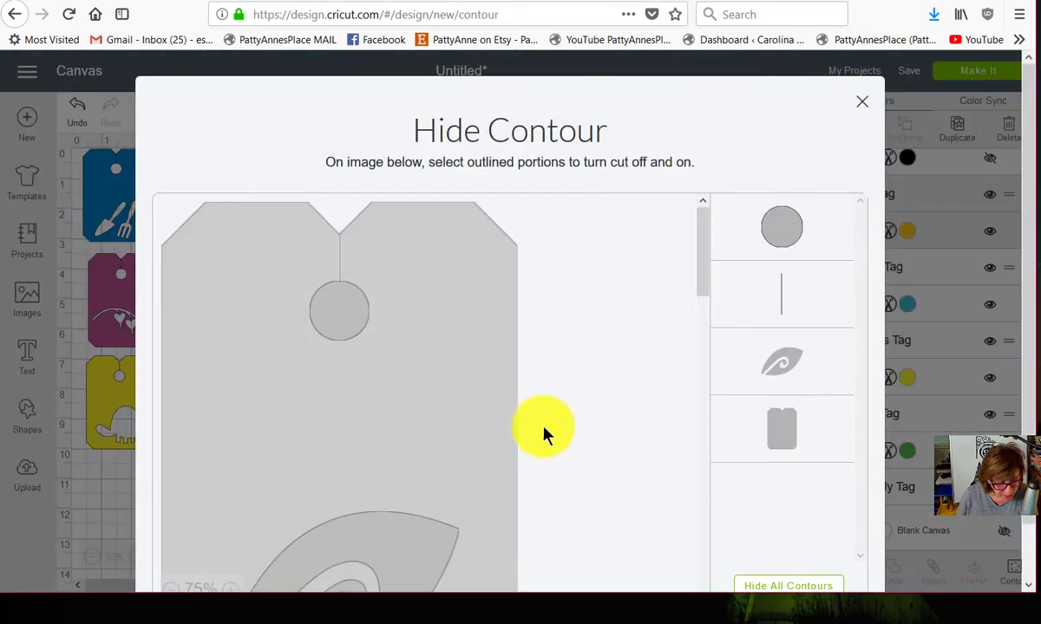
scroll(593, 347, "down", 3)
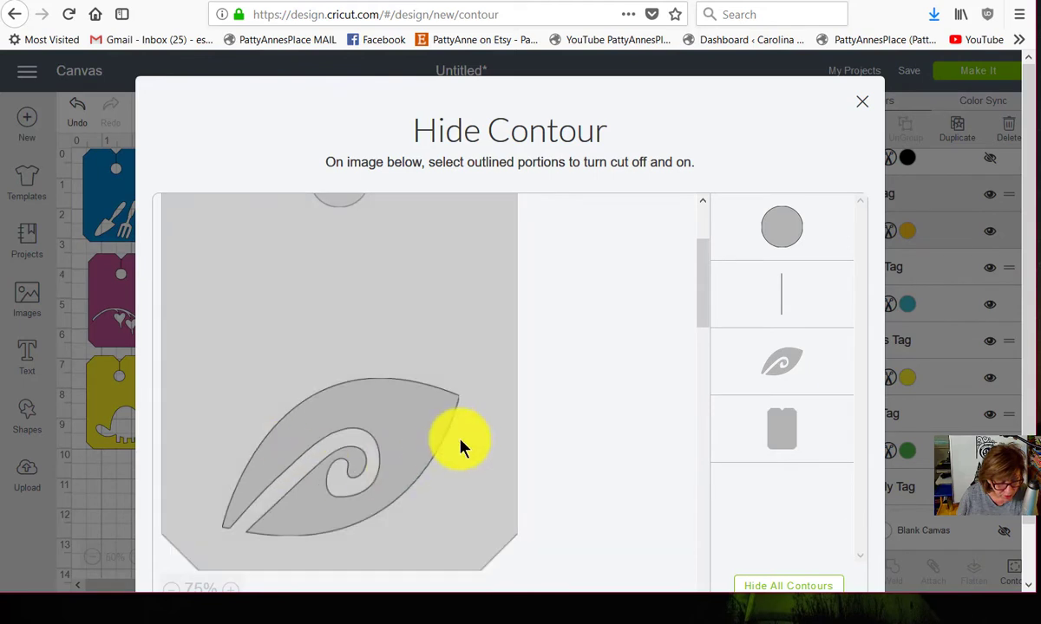
scroll(516, 403, "up", 3)
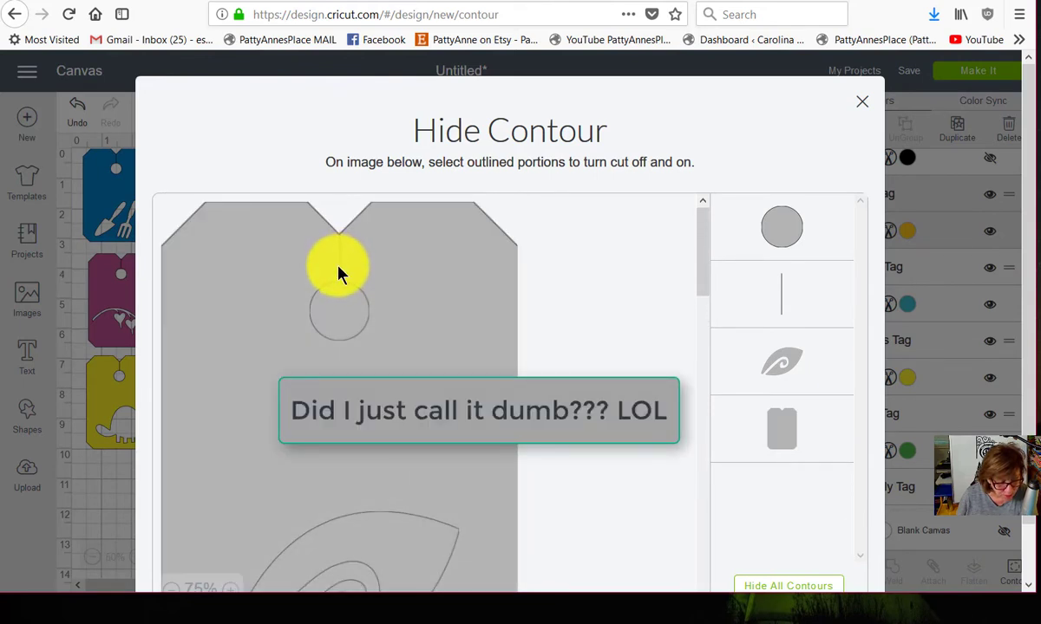
left_click(340, 271)
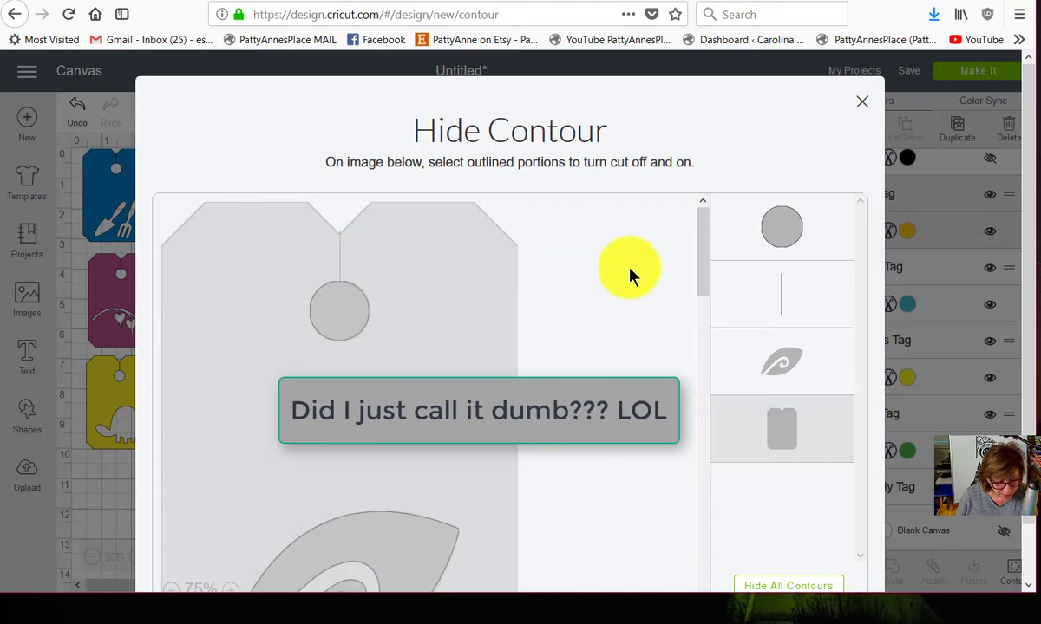
scroll(615, 327, "down", 3)
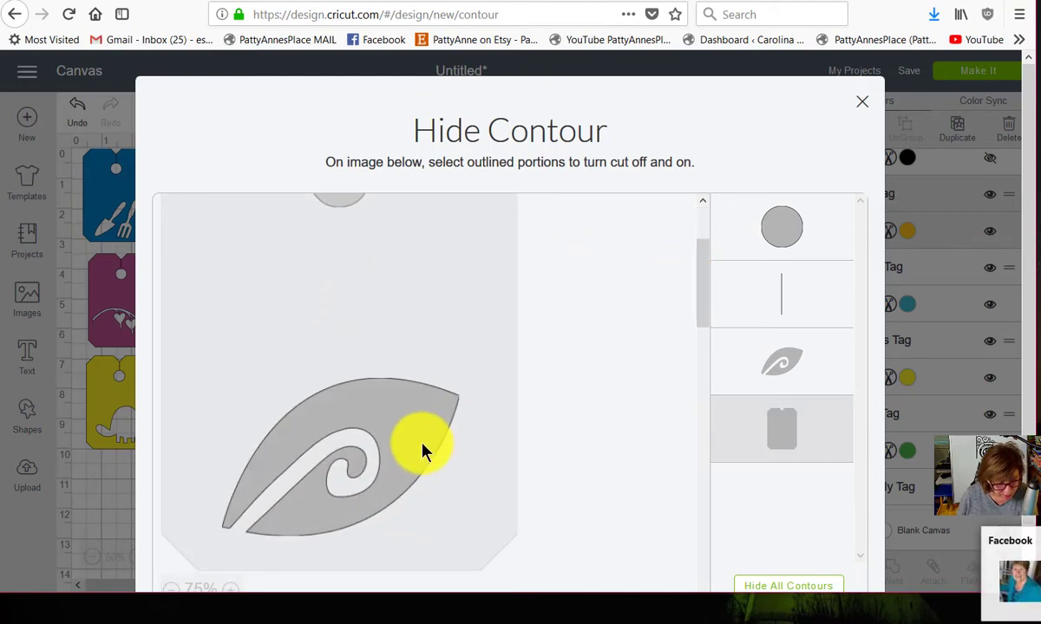
left_click(423, 448)
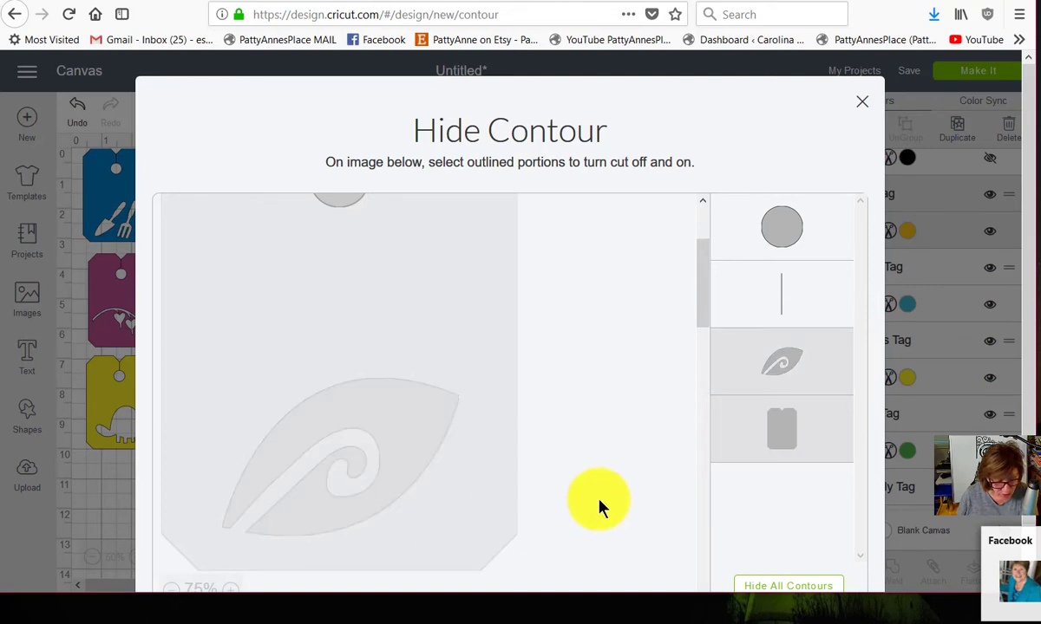
scroll(672, 364, "up", 2)
scroll(672, 371, "up", 1)
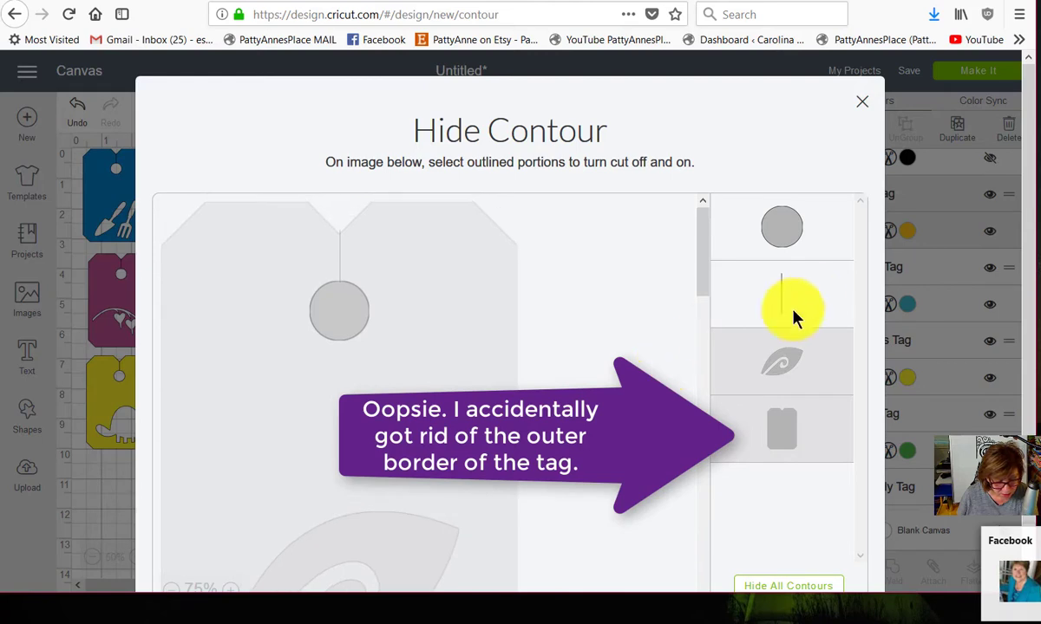
left_click(778, 304)
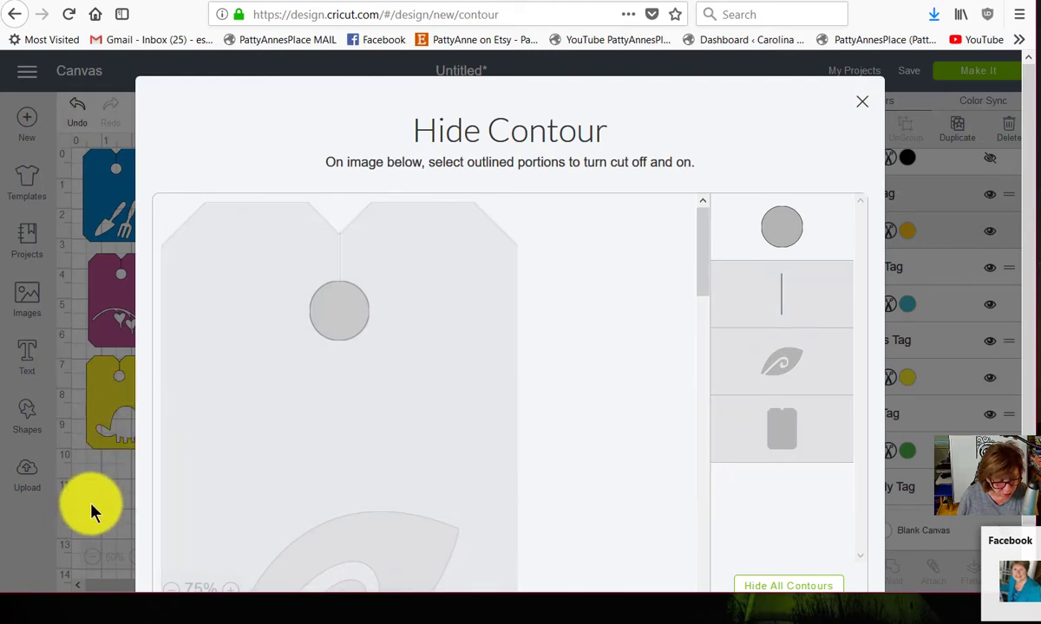
left_click(91, 511)
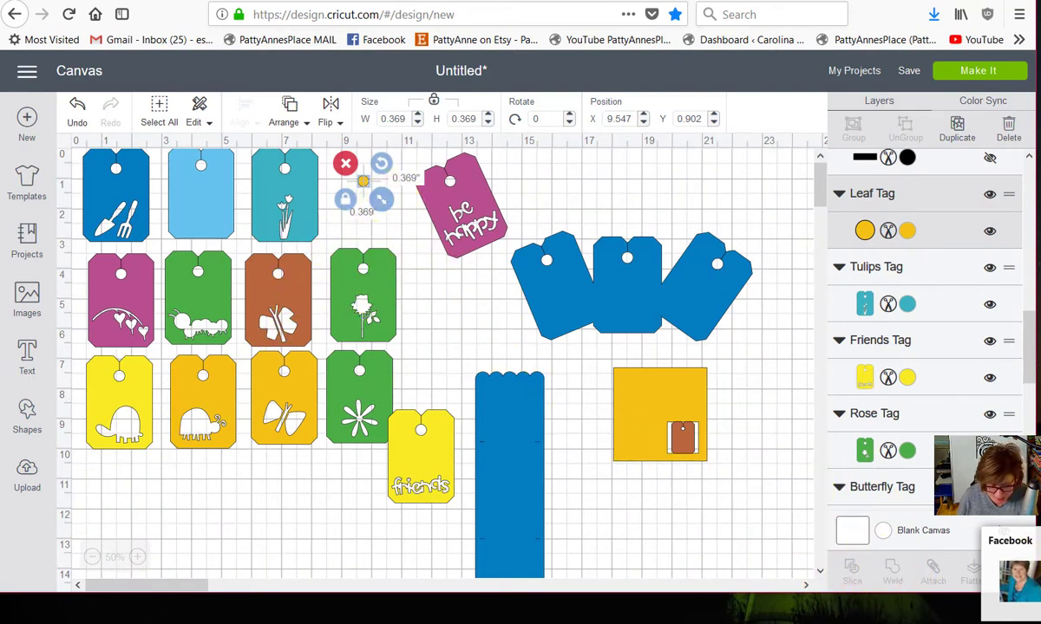
Step: Return from Facebook to the Cricut Design Space canvas and undo the three contour changes on the Leaf Tag
left_click(1032, 555)
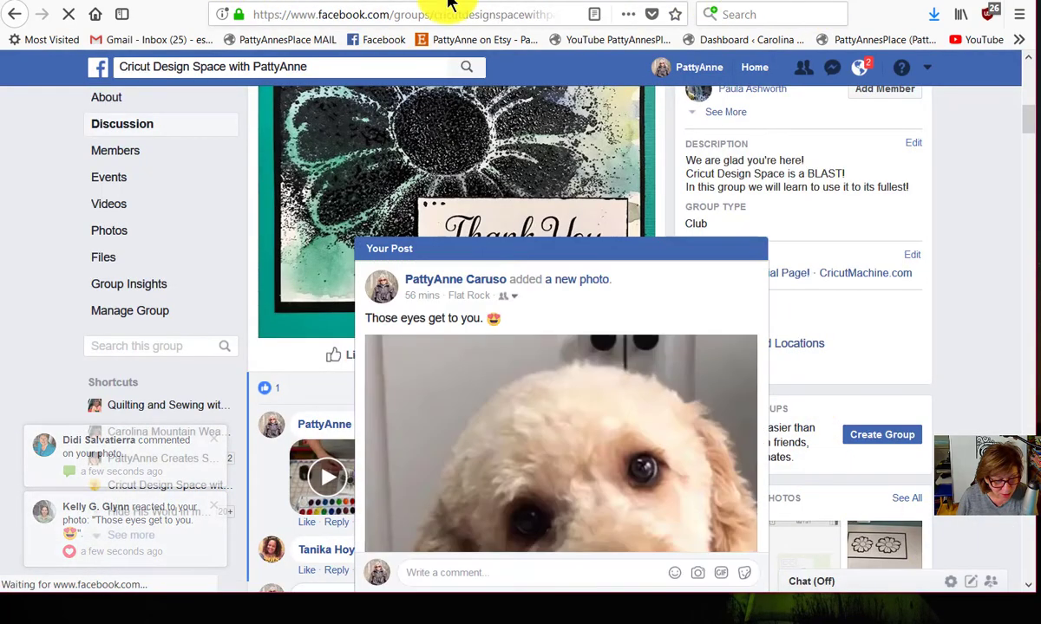
left_click(295, 1)
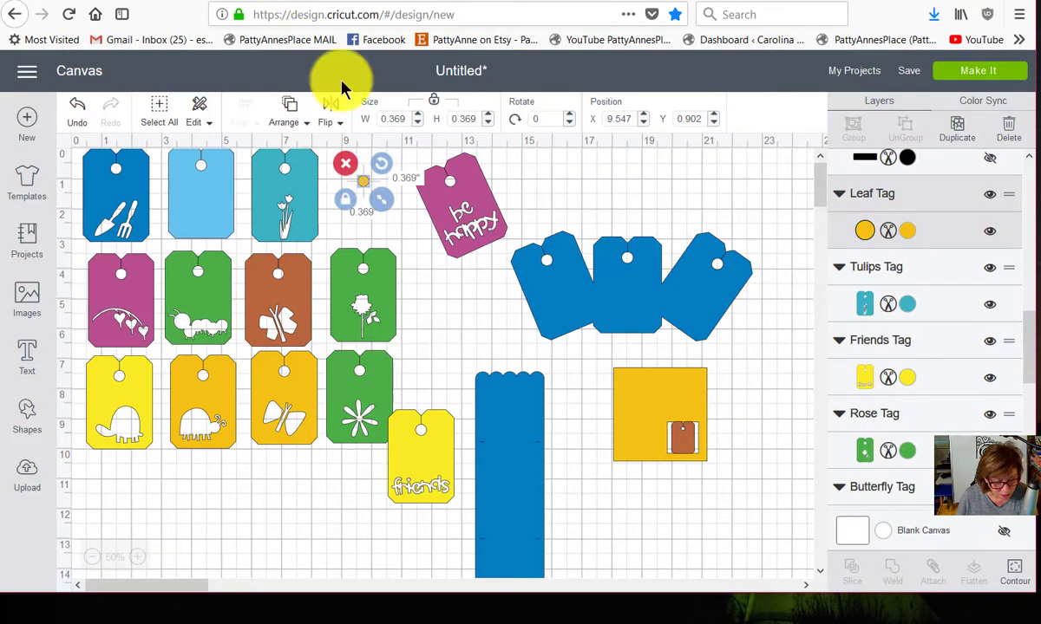
left_click(78, 115)
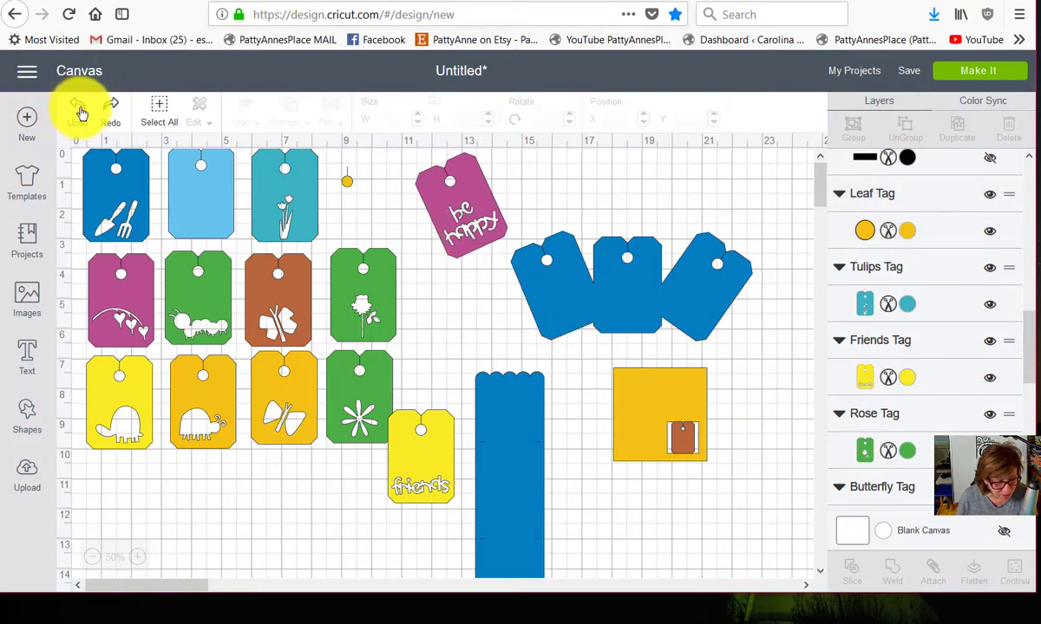
left_click(78, 113)
left_click(78, 113)
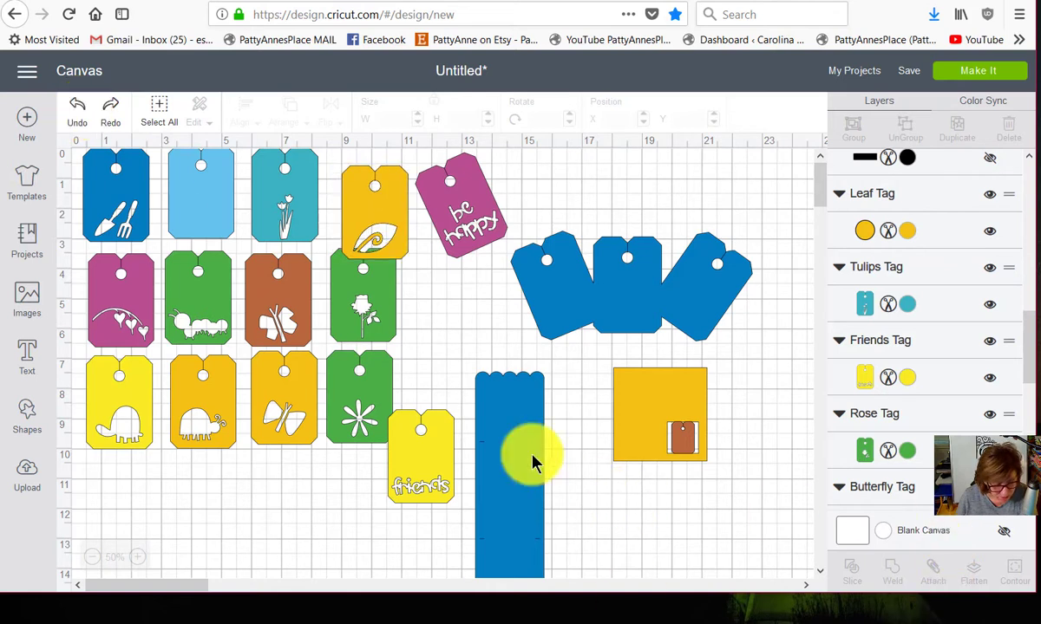
Step: Move the Leaf Tag down beside the Rose Tag and hide the Be Happy Tag from the canvas
left_click(397, 224)
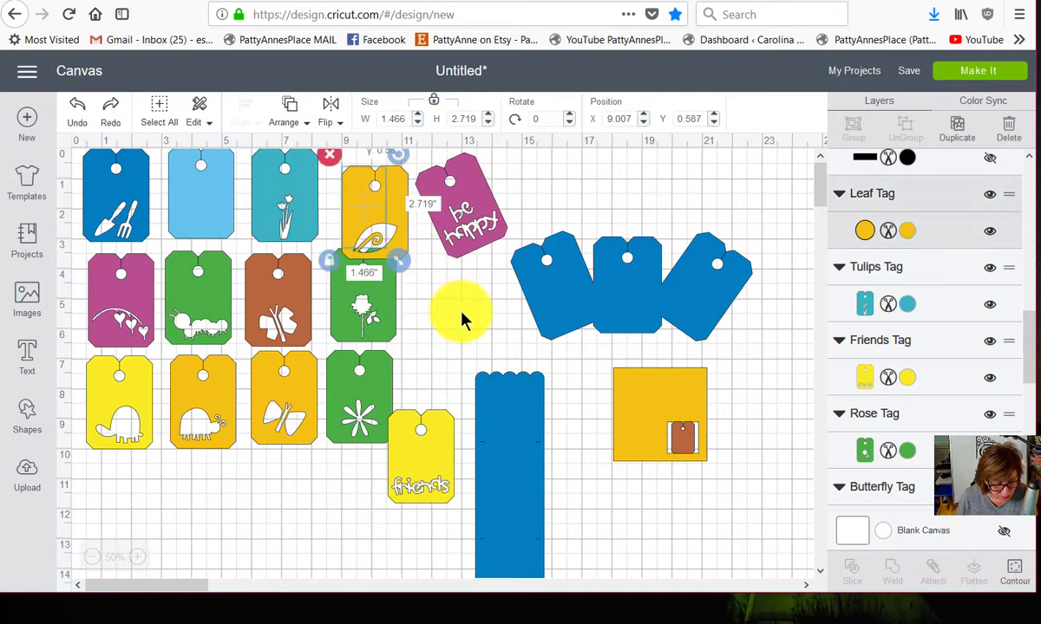
left_click_drag(399, 224, 440, 290)
left_click(512, 226)
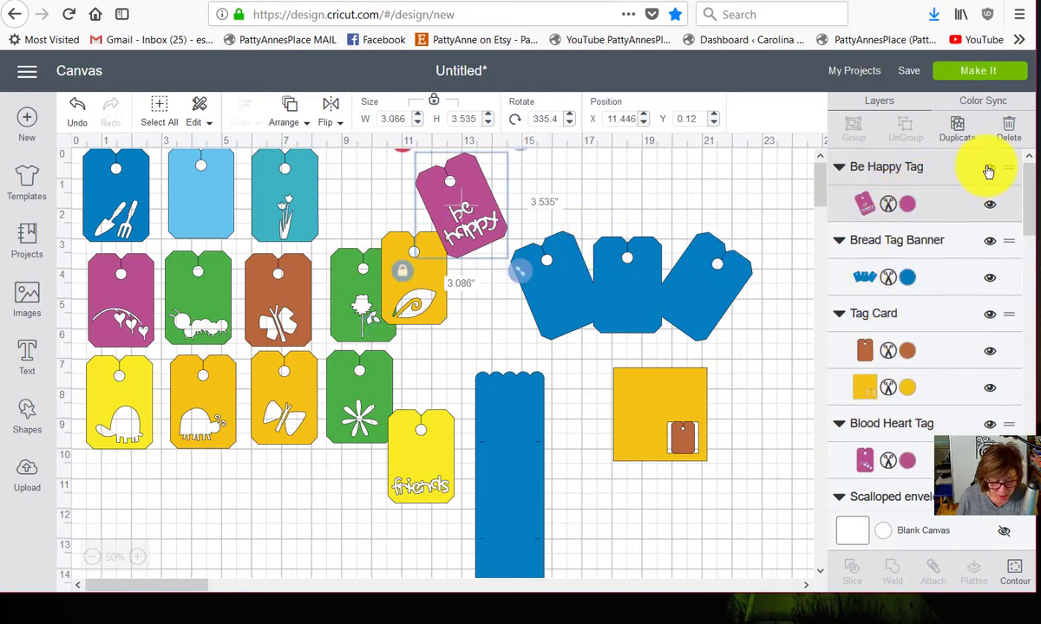
left_click(989, 167)
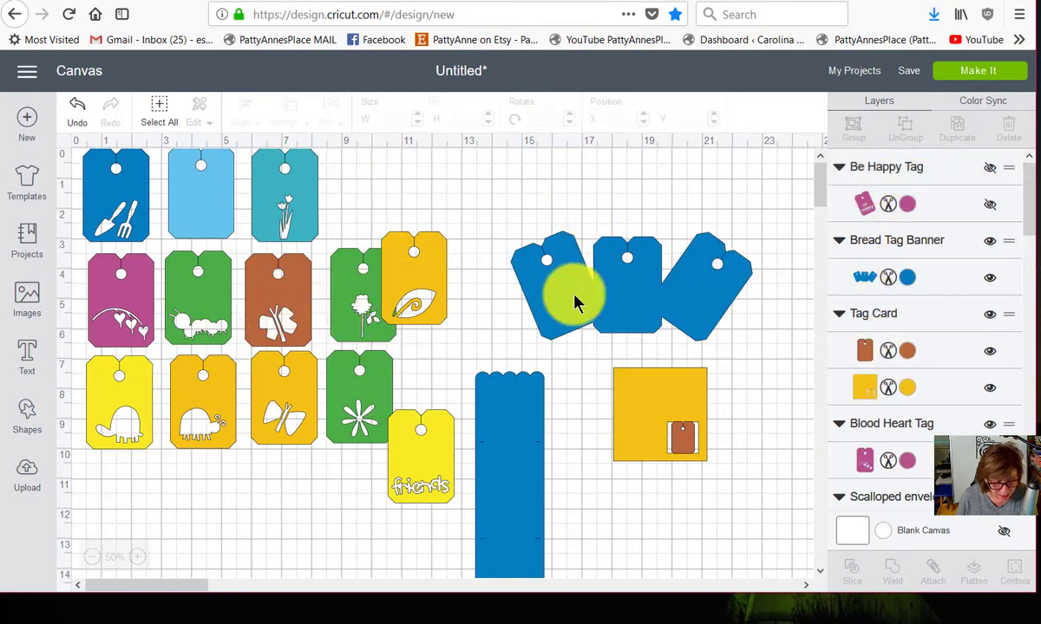
Step: Hide the green Rose Tag and the yellow Butterfly Tag from the canvas
left_click(990, 208)
scroll(1013, 205, "down", 8)
left_click(979, 331)
scroll(975, 294, "down", 3)
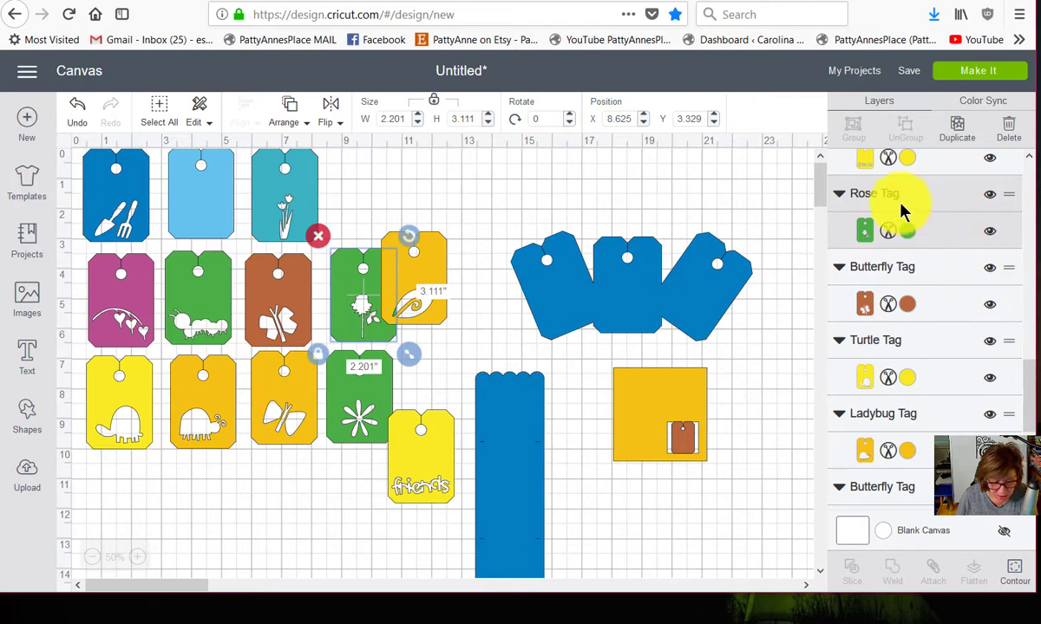
left_click(990, 196)
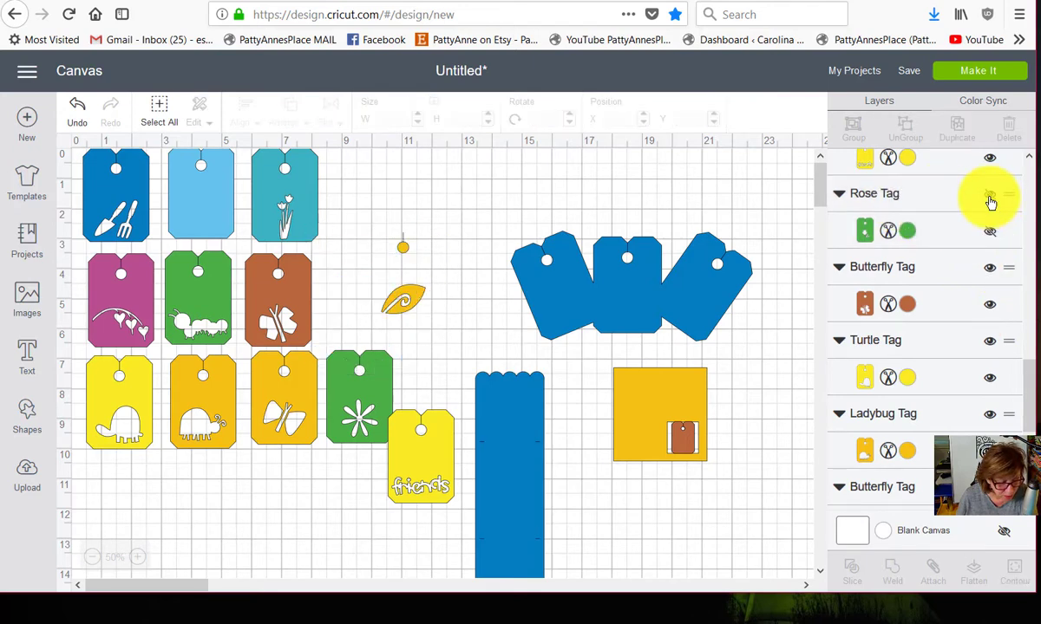
left_click(368, 419)
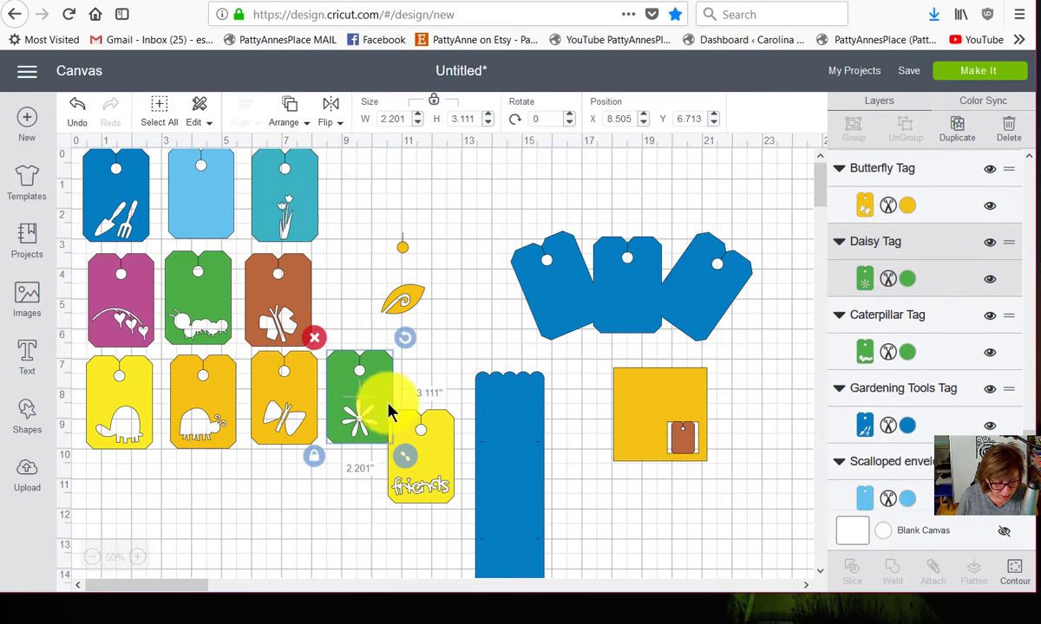
left_click(990, 170)
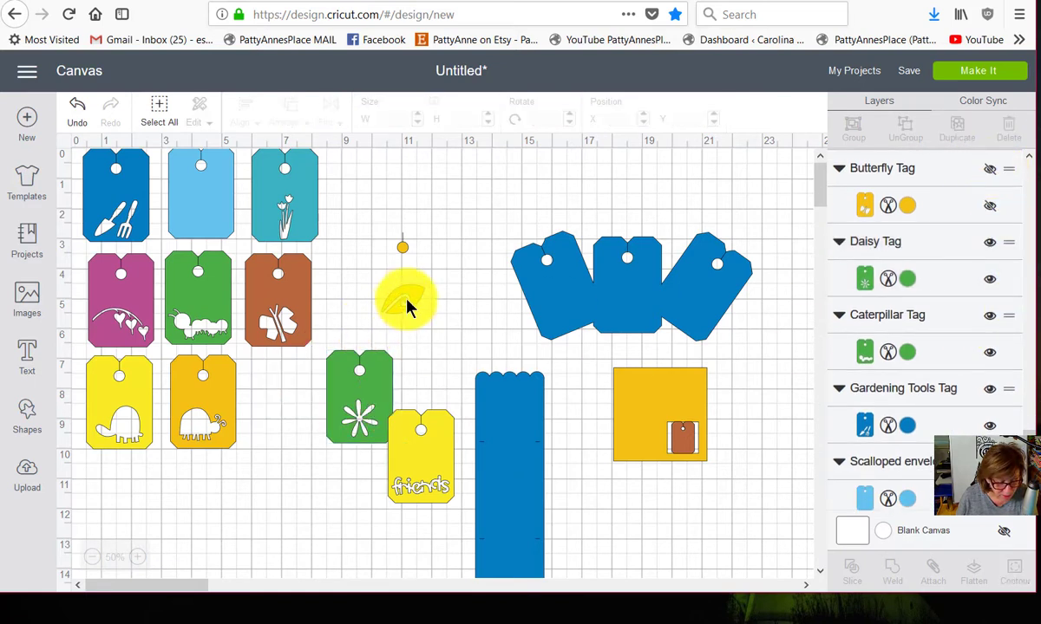
Step: Hide the green Daisy Tag and the yellow Friends Tag from the canvas
left_click(334, 382)
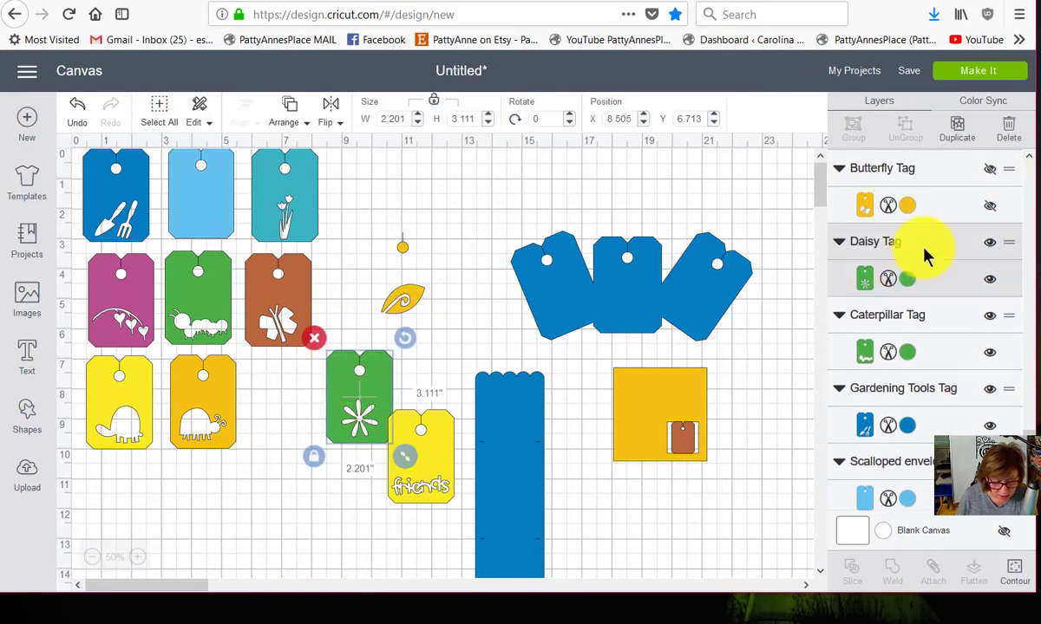
left_click(988, 243)
left_click(424, 477)
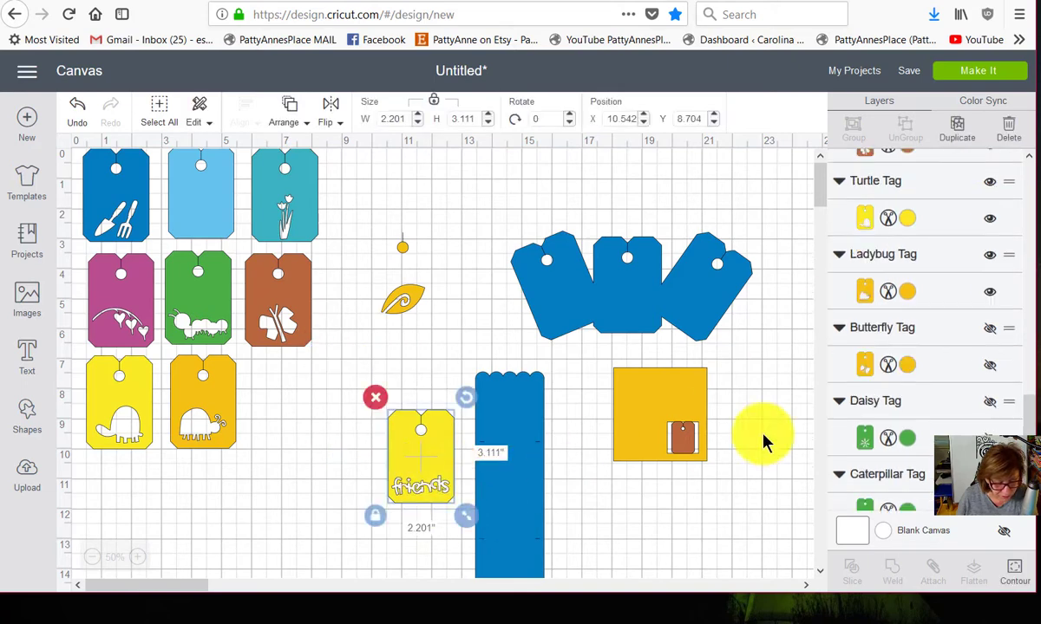
scroll(934, 347, "up", 1)
left_click(989, 195)
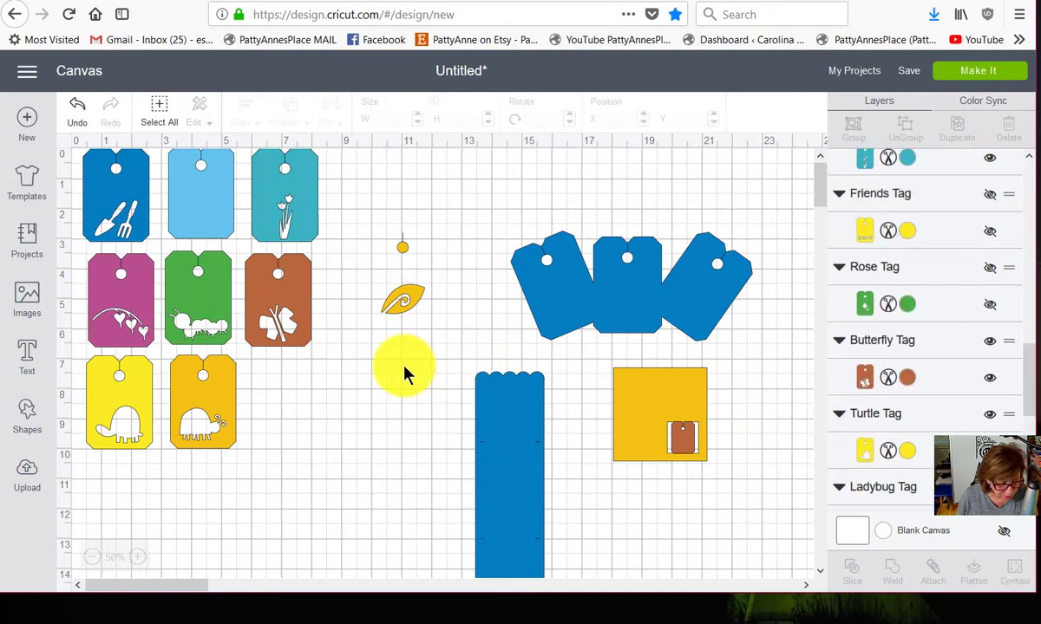
Step: Turn the outer tag outline of the Leaf Tag back on in its contours
left_click(401, 306)
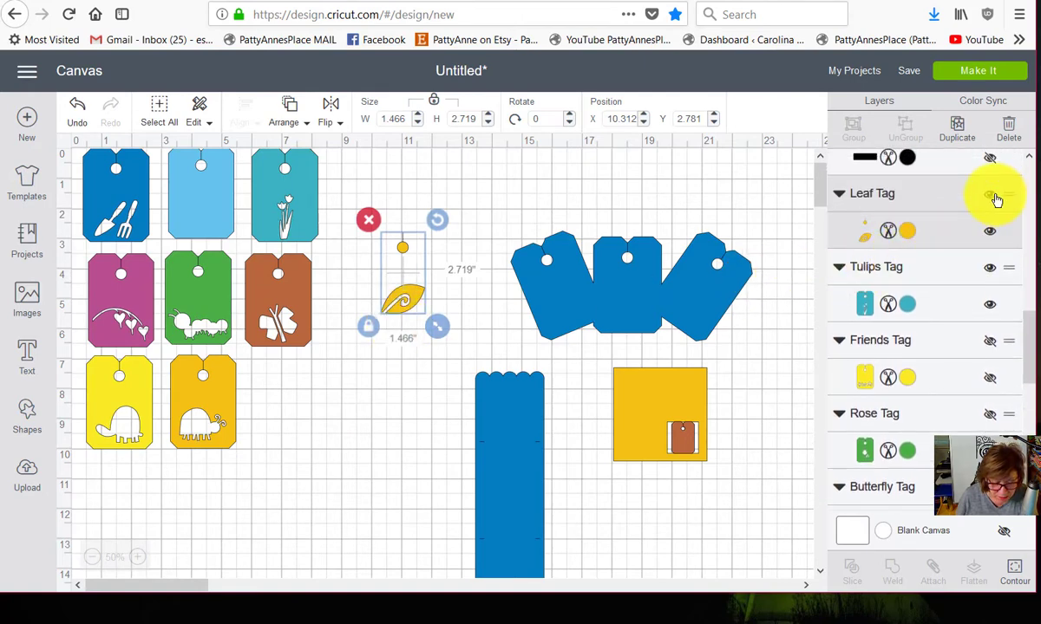
left_click(1015, 572)
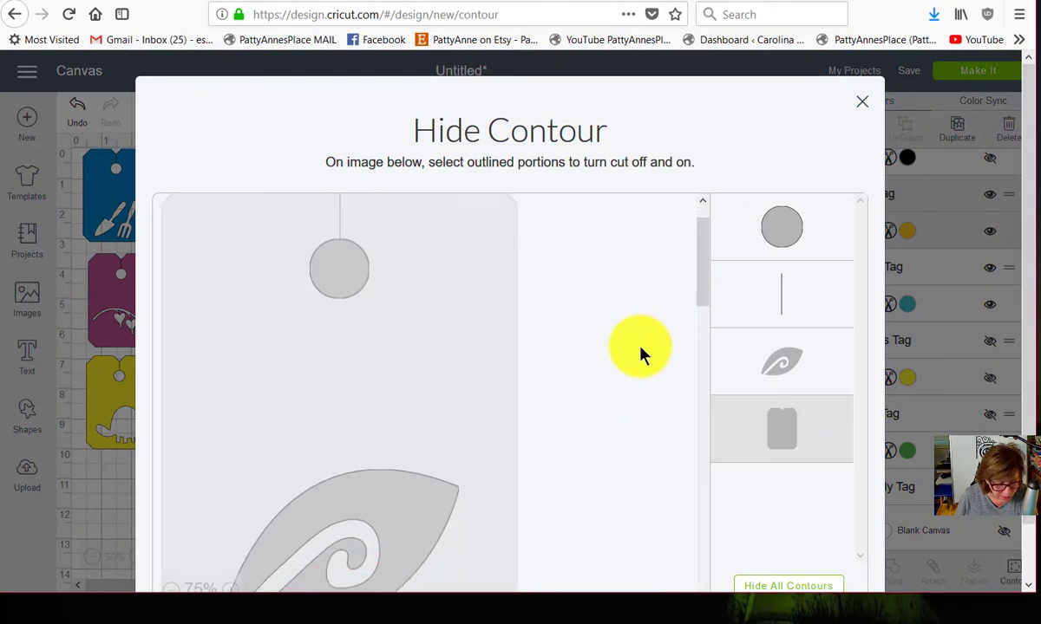
scroll(640, 354, "down", 1)
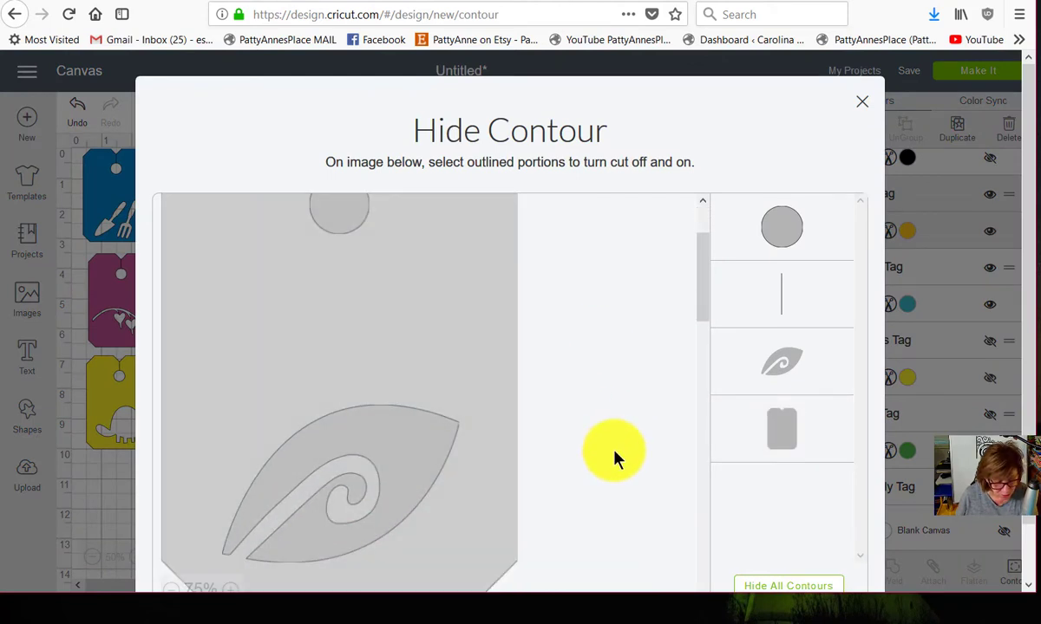
left_click(102, 511)
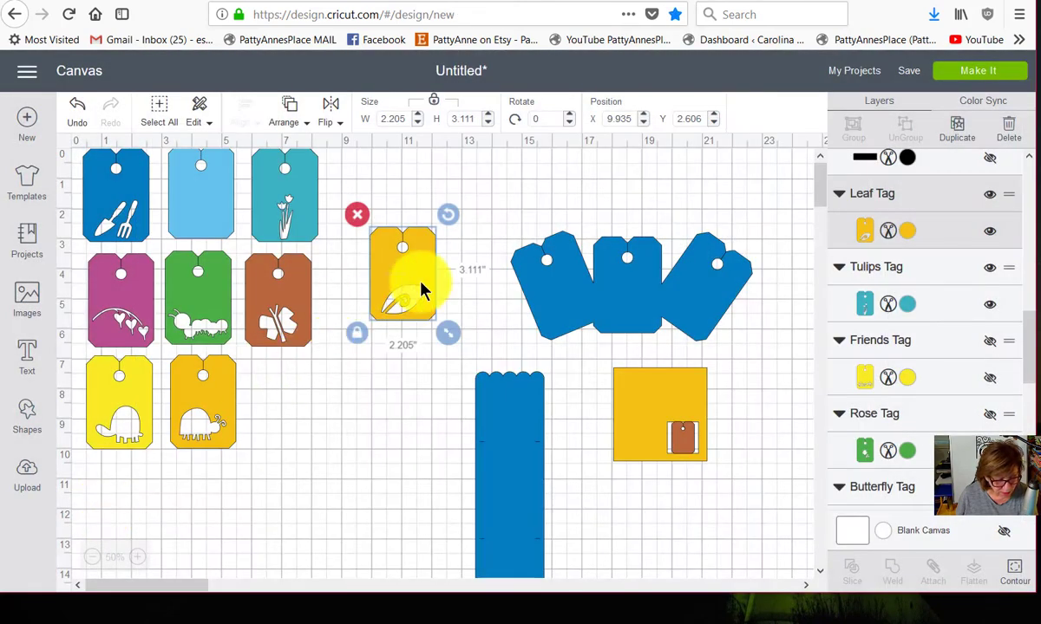
Step: Hide the slit line and leaf cutout contours of the Leaf Tag
left_click(1015, 575)
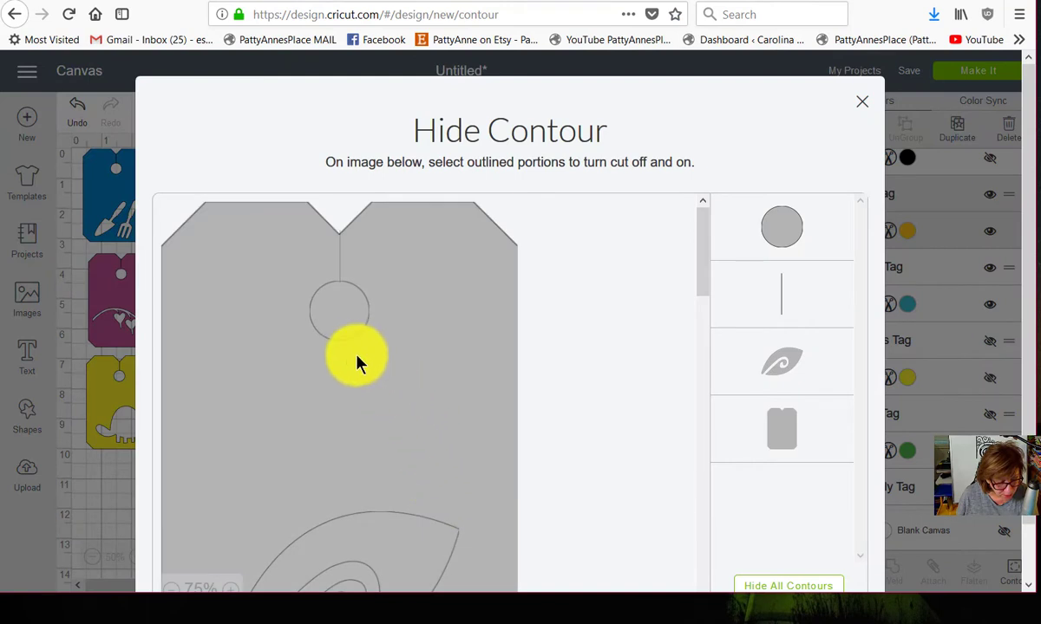
left_click(792, 230)
left_click(796, 234)
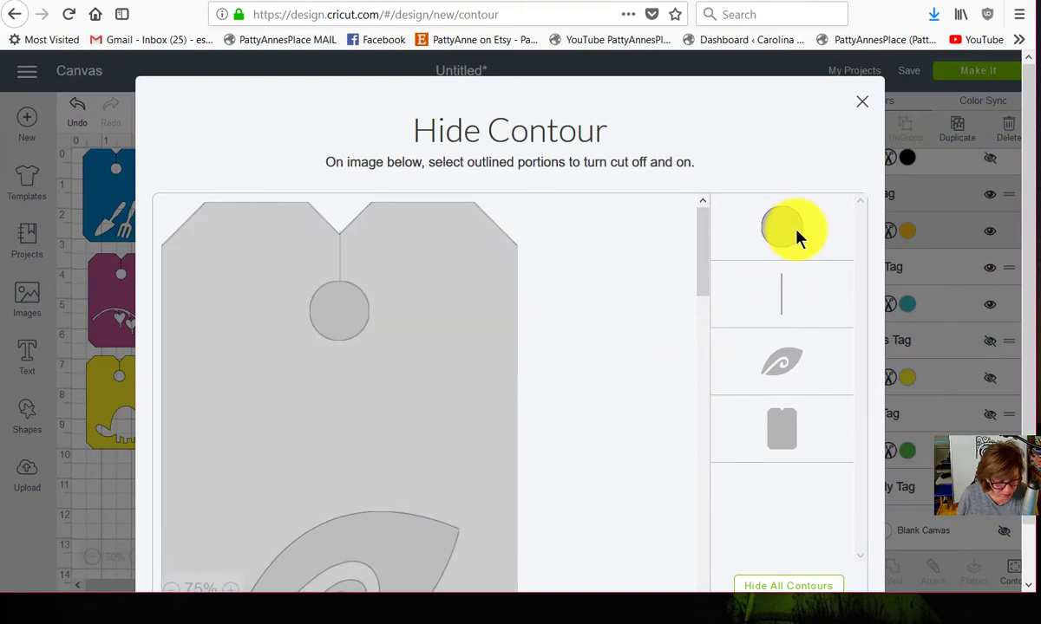
left_click(786, 313)
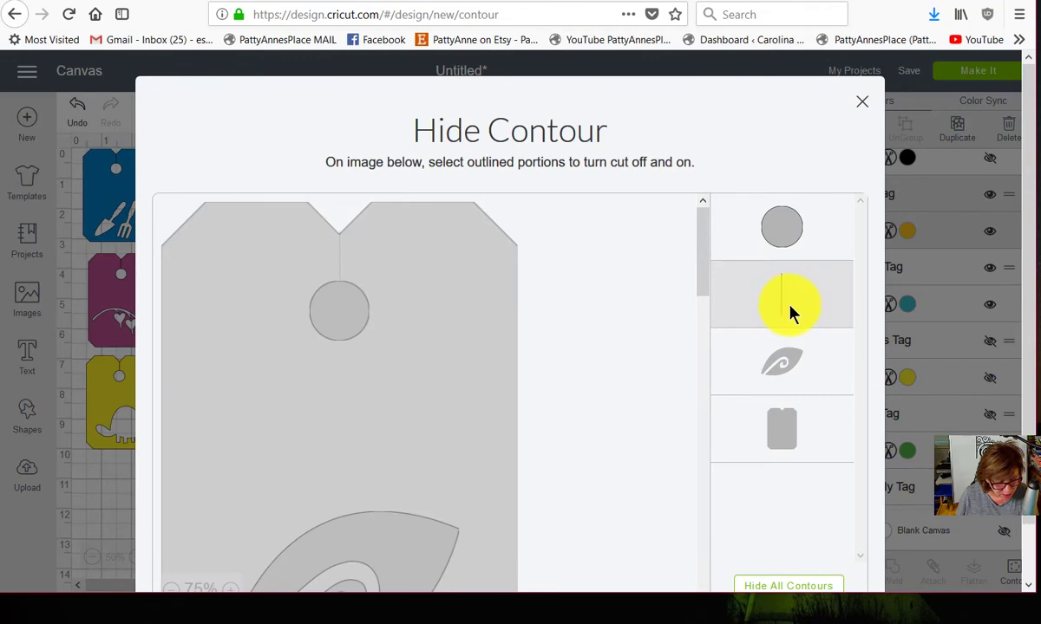
left_click(778, 374)
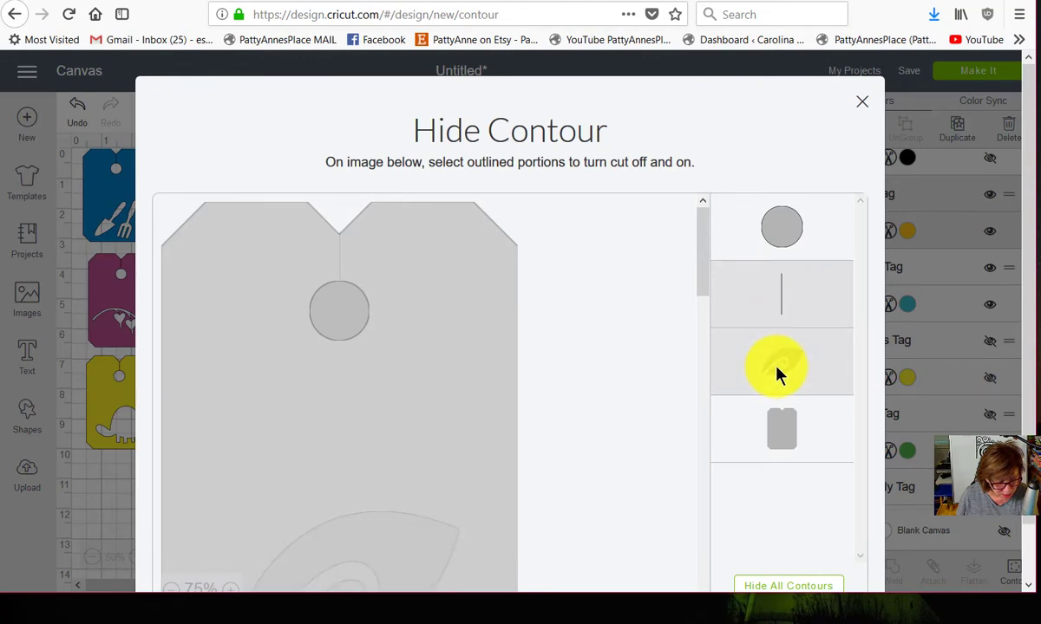
left_click(117, 500)
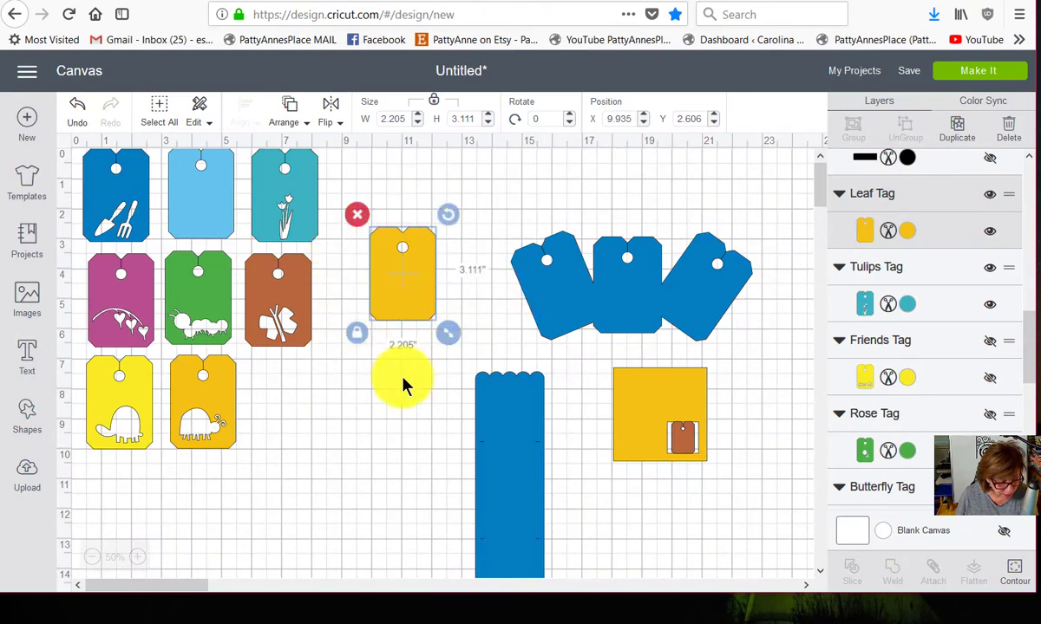
Step: Move the Tulips Tag to about X 7.76, Y 9.11 and the Leaf Tag to about X 9.52, Y 0.55
left_click_drag(302, 199, 375, 364)
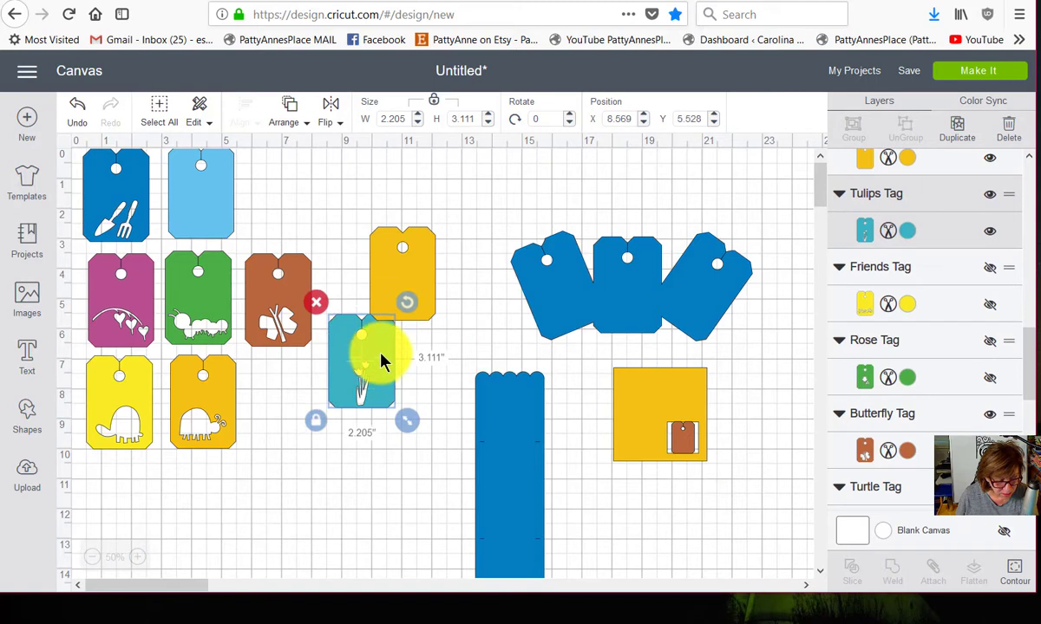
right_click(386, 354)
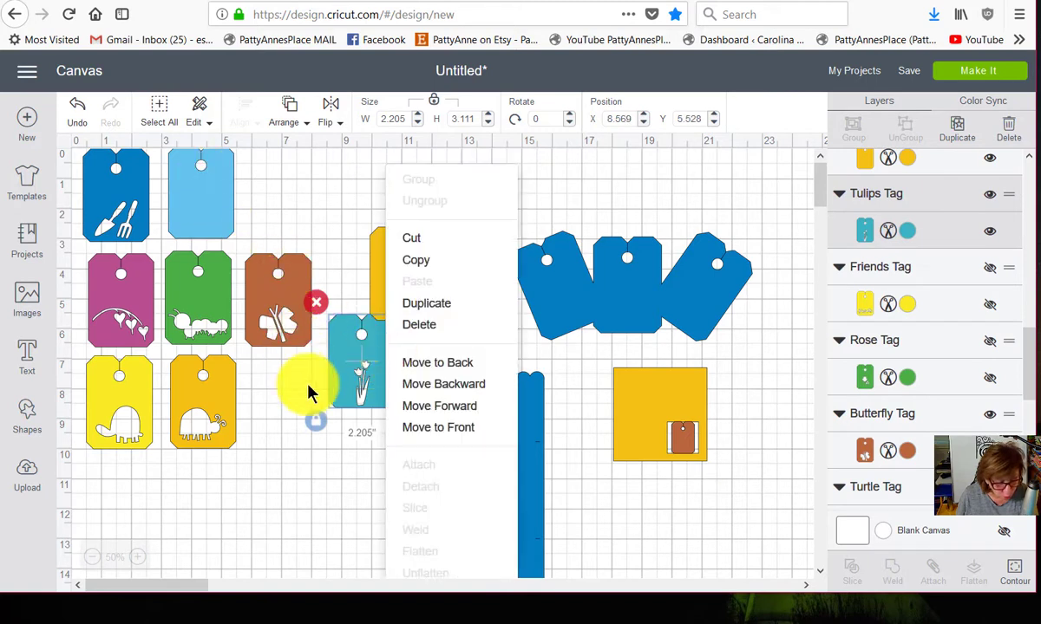
left_click_drag(381, 352, 357, 460)
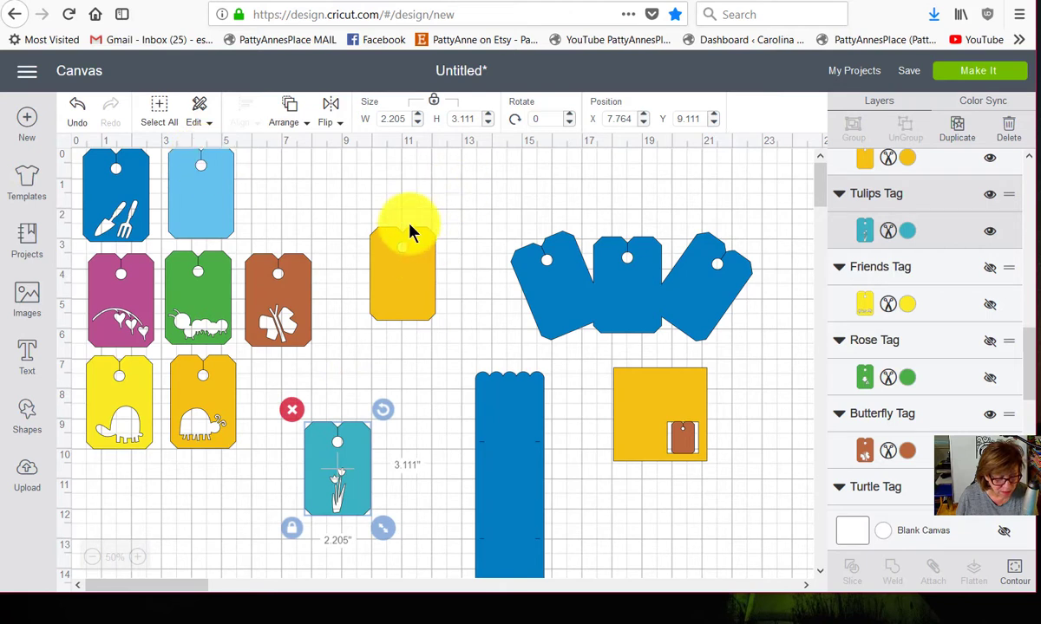
left_click_drag(415, 274, 402, 210)
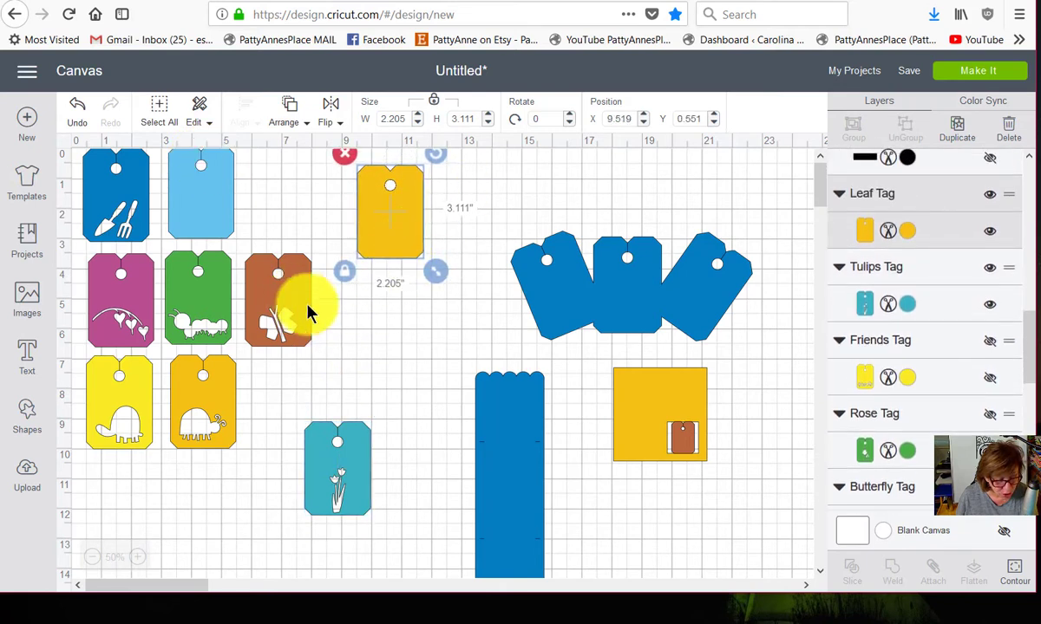
Step: Move the brown Butterfly Tag to about X 9.46, Y 4.71 and hide its slit line contour
left_click_drag(300, 303, 416, 346)
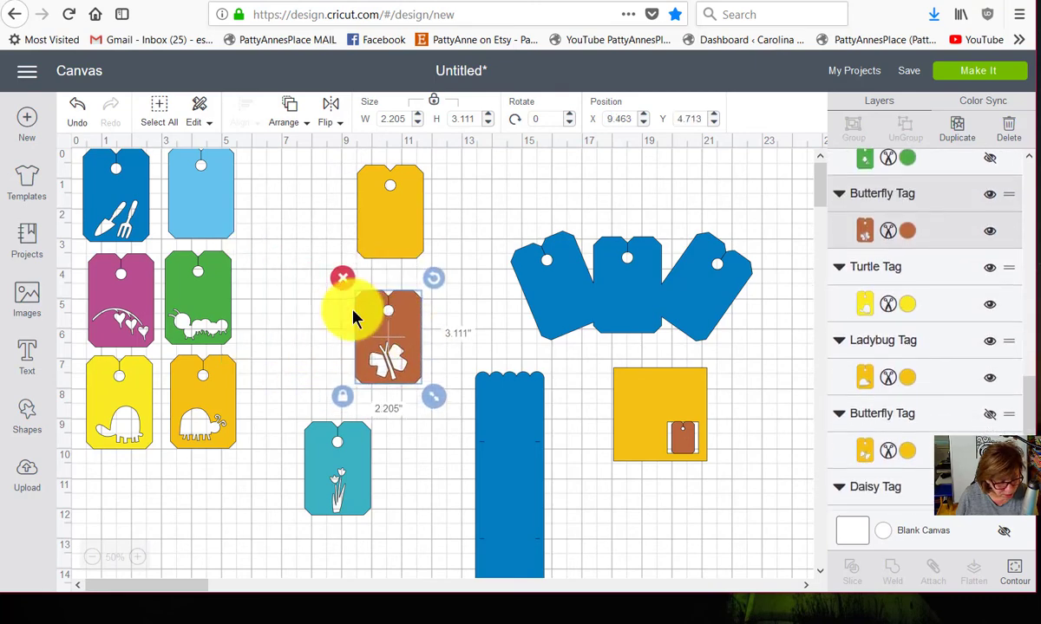
left_click(1017, 573)
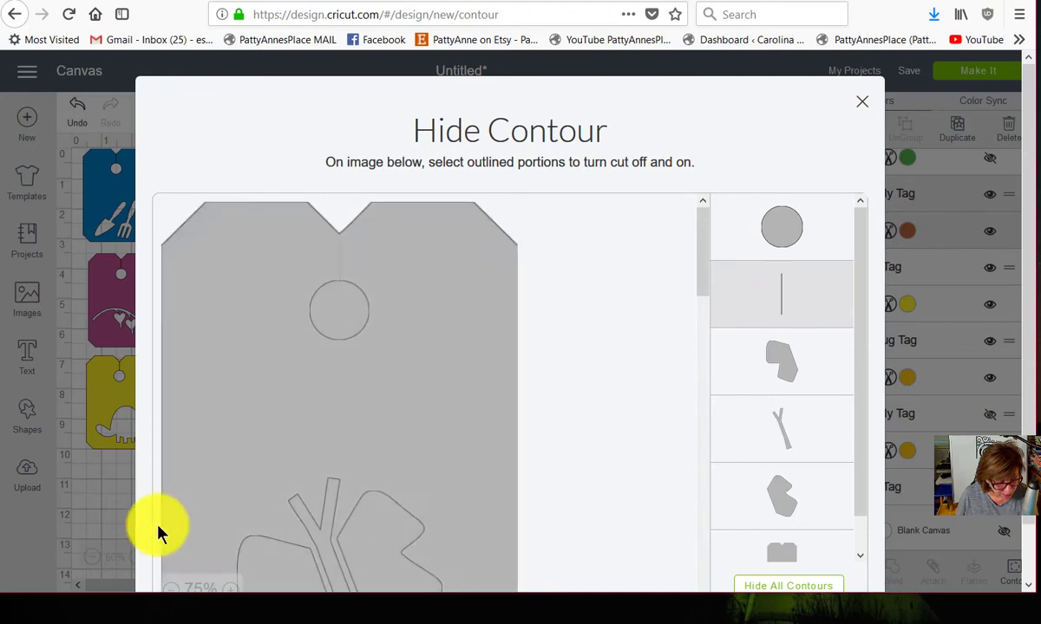
left_click(108, 516)
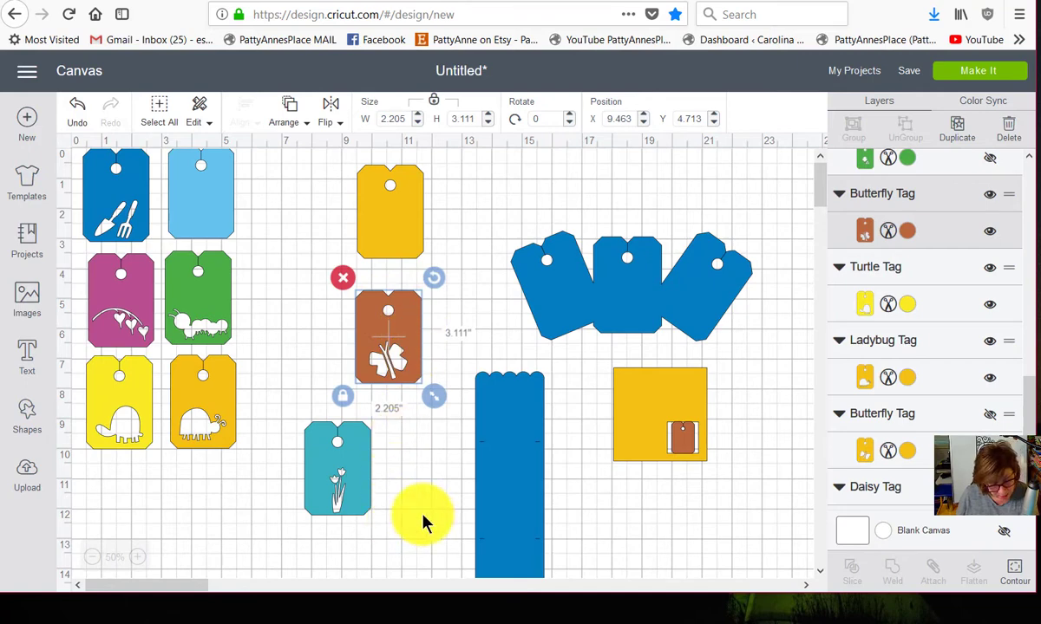
Step: Hide the Bread Tag Banner from the canvas and move the blue scalloped envelope up to about X 13.36, Y 1.36
left_click_drag(636, 312, 670, 275)
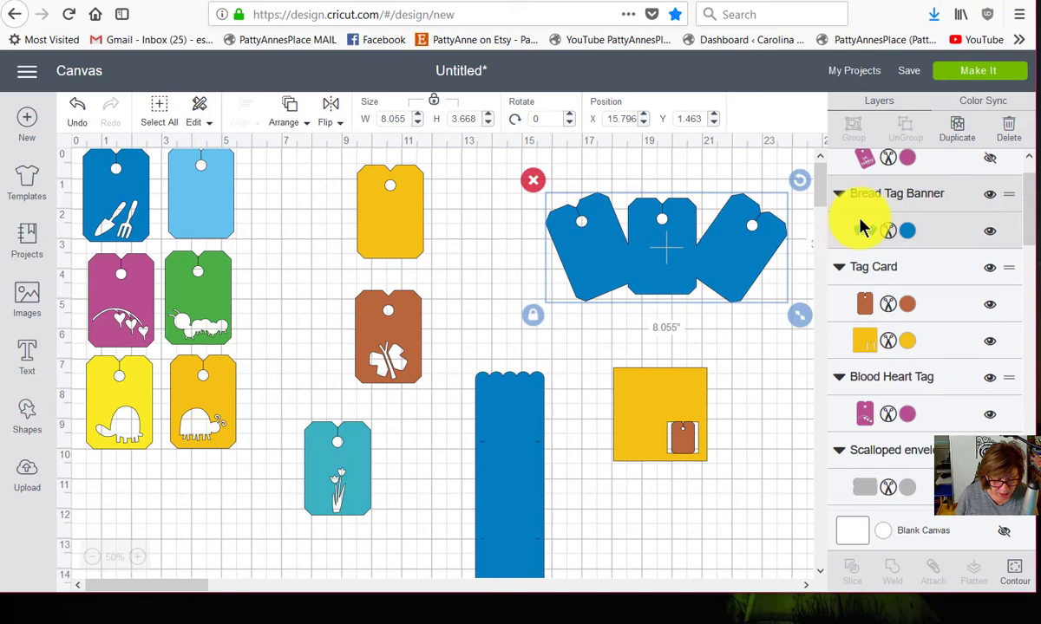
left_click(989, 196)
left_click_drag(506, 465, 503, 296)
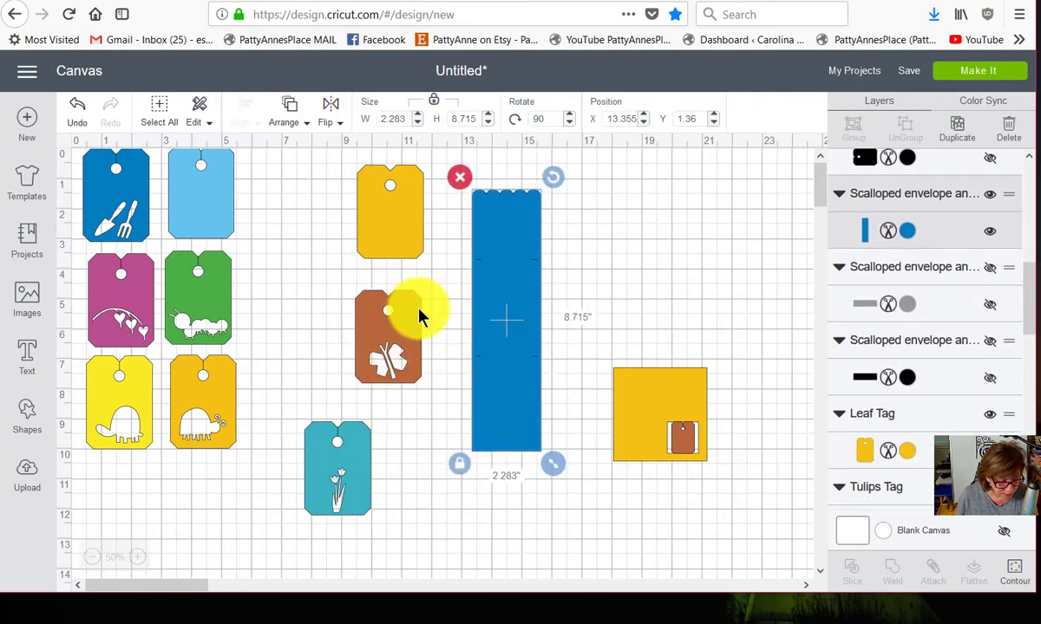
mouse_move(403, 341)
left_mouse_down()
mouse_move(476, 353)
mouse_move(607, 320)
mouse_move(404, 332)
left_mouse_up()
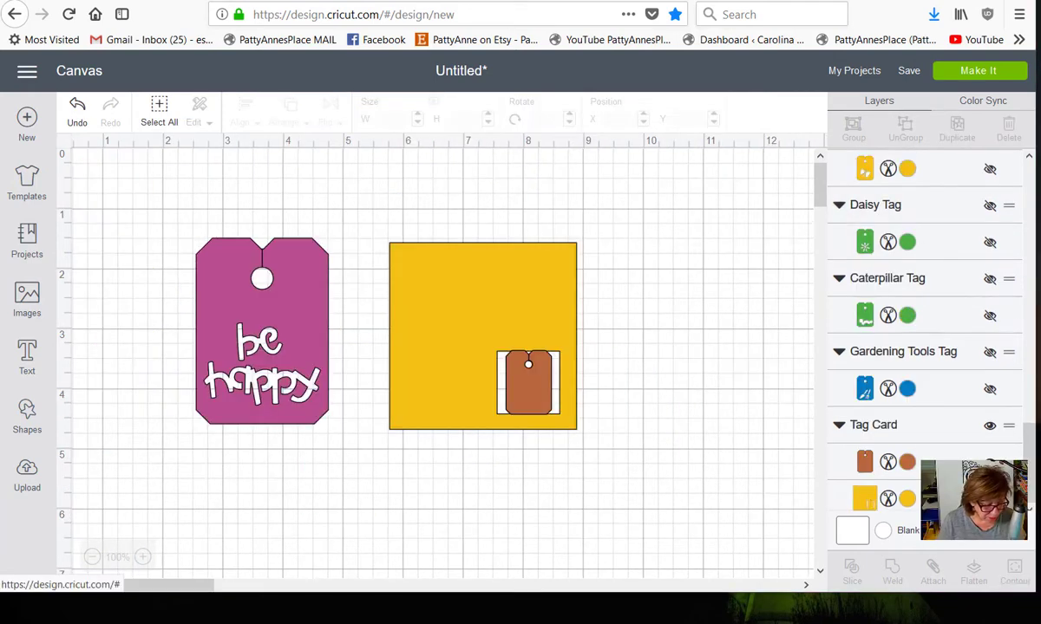
Step: Move the Tag Card to about X 4.51, Y 0.46 and the Be Happy Tag beside it to about X 1.22, Y 1.04
left_click(298, 324)
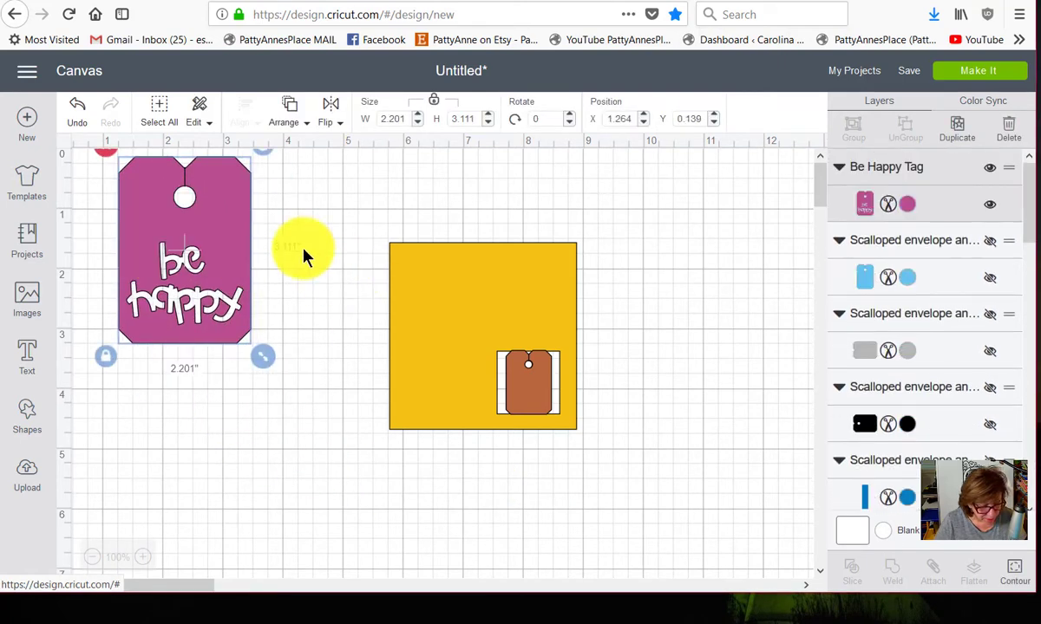
left_click_drag(444, 314, 382, 249)
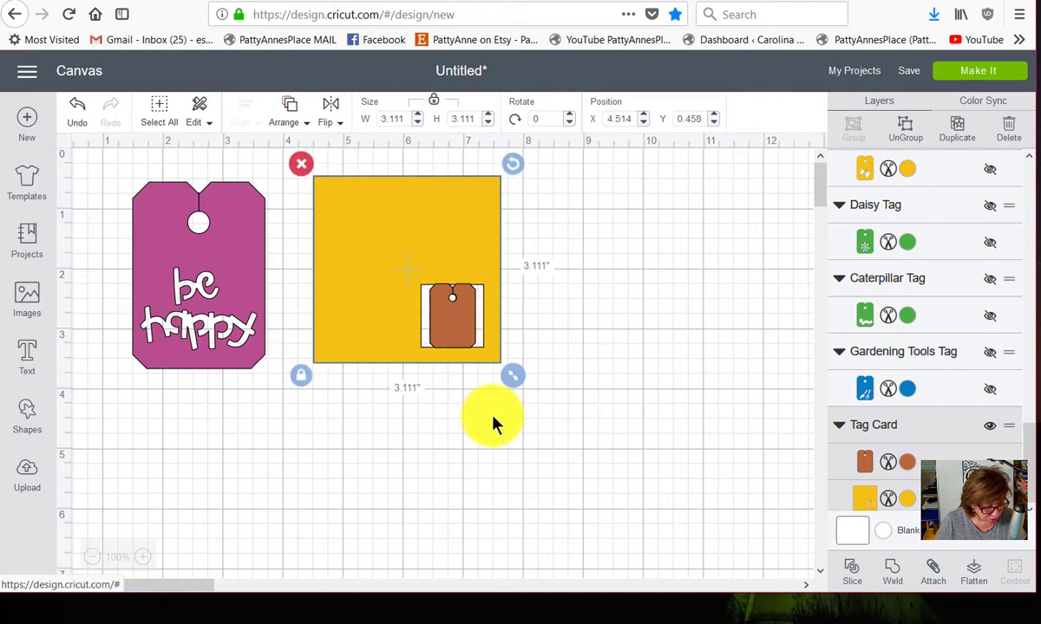
left_click_drag(240, 308, 198, 314)
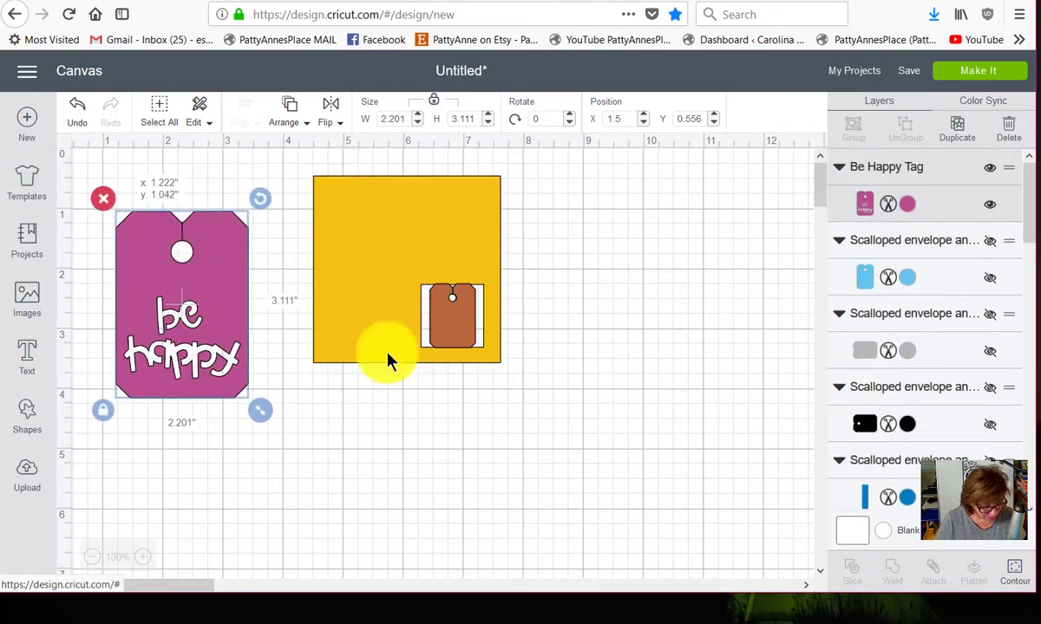
Step: Enlarge the Tag Card proportionally and set its width to 6 inches
left_click(492, 360)
left_click_drag(503, 373, 659, 550)
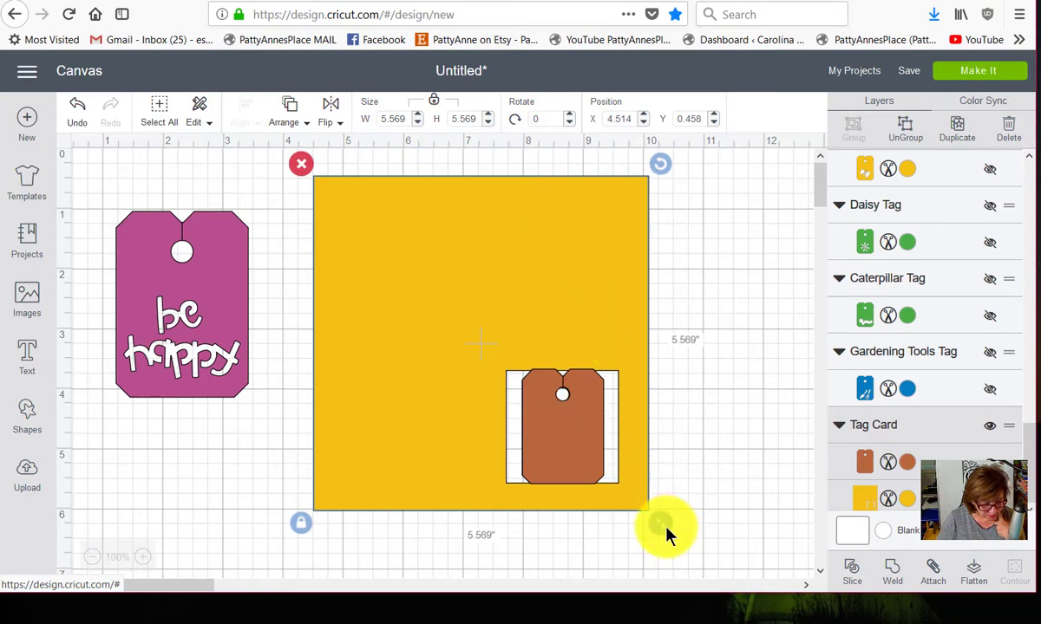
left_click_drag(662, 527, 713, 566)
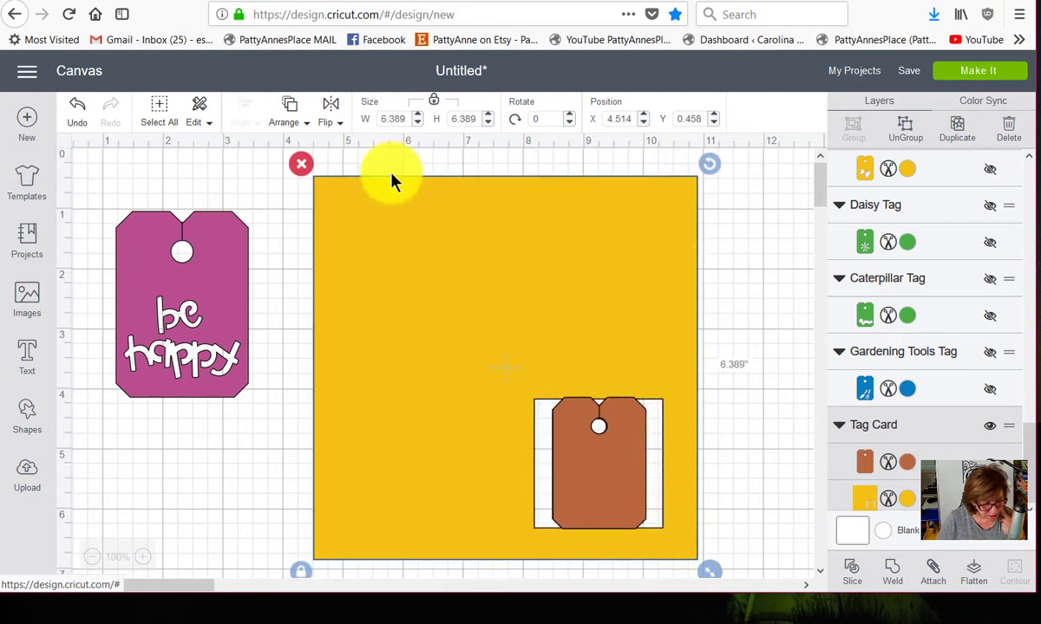
left_click(382, 118)
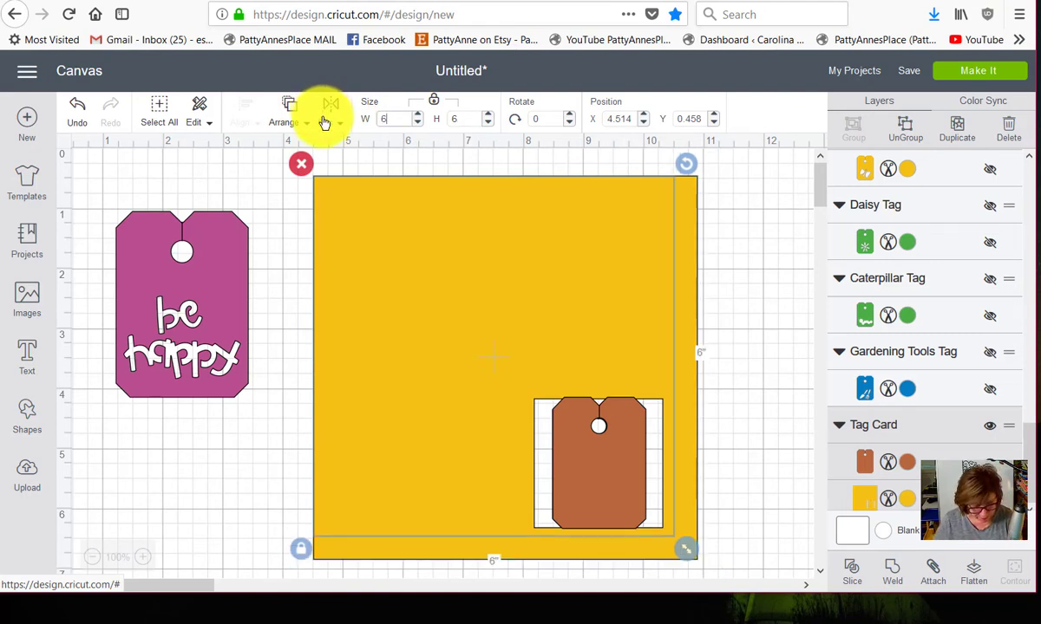
key("Return")
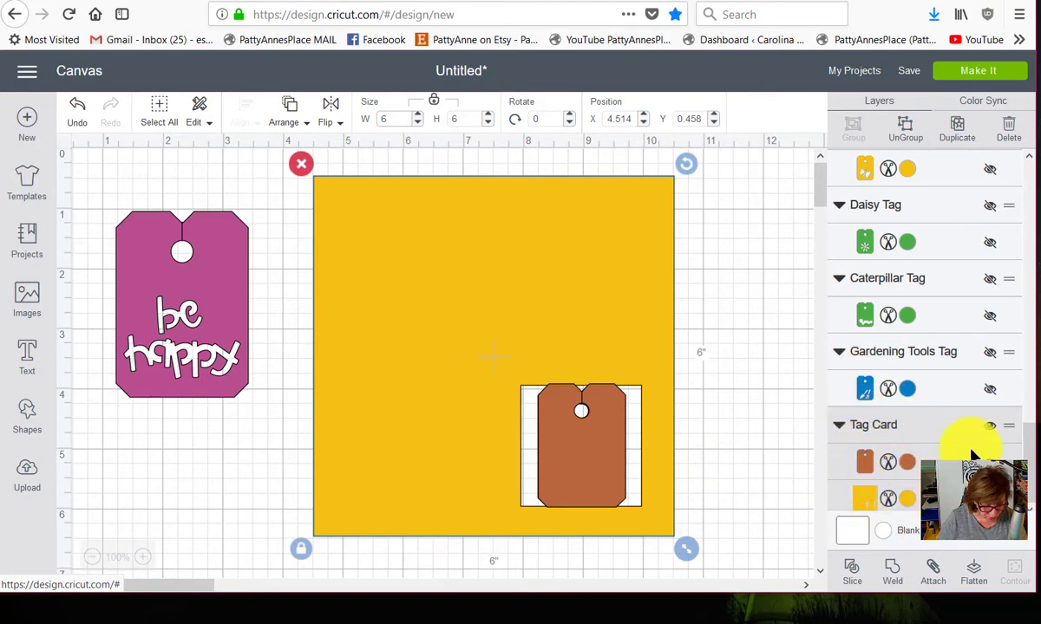
Step: Ungroup the Tag Card into its separate tag and card layers
left_click(737, 464)
left_click(615, 464)
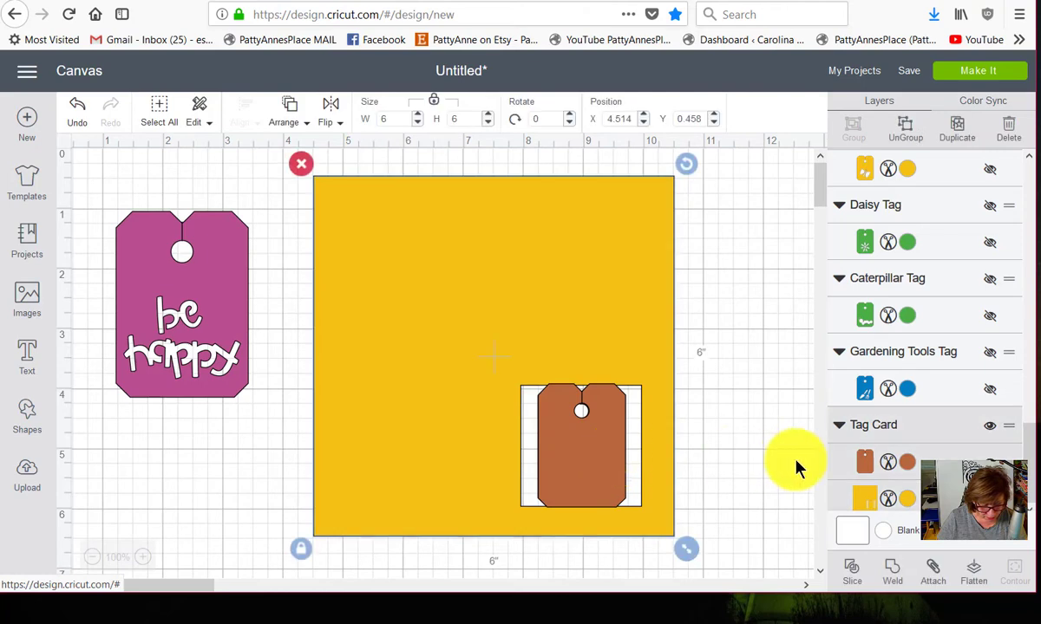
left_click(898, 138)
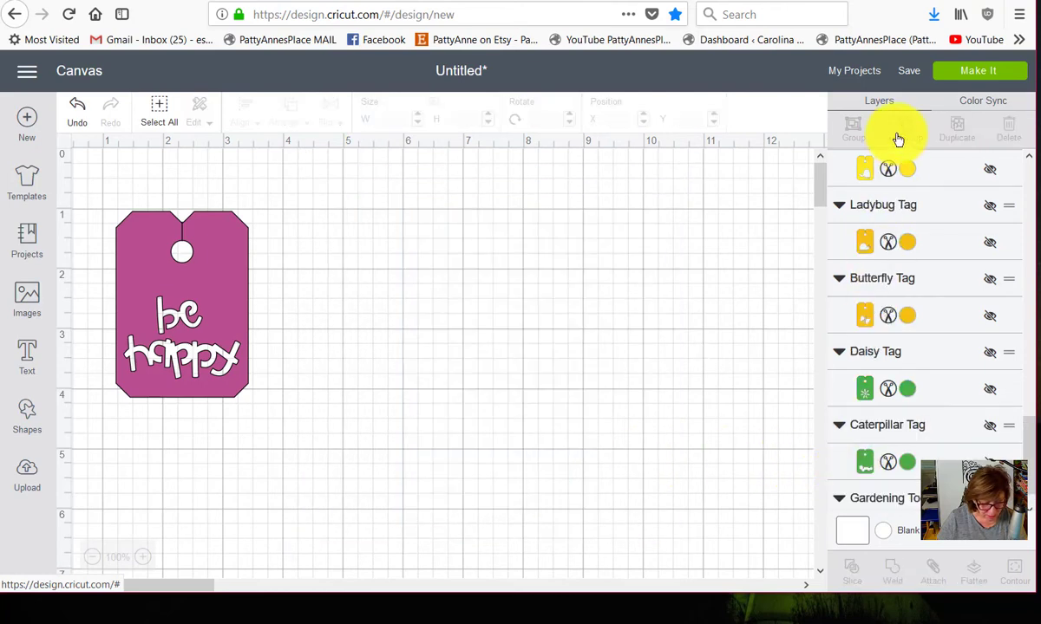
Step: Move the brown tag layer off the card to X 0, Y 4.48 and the Be Happy Tag to about X 1.58, Y 0.72
left_click_drag(585, 475, 54, 488)
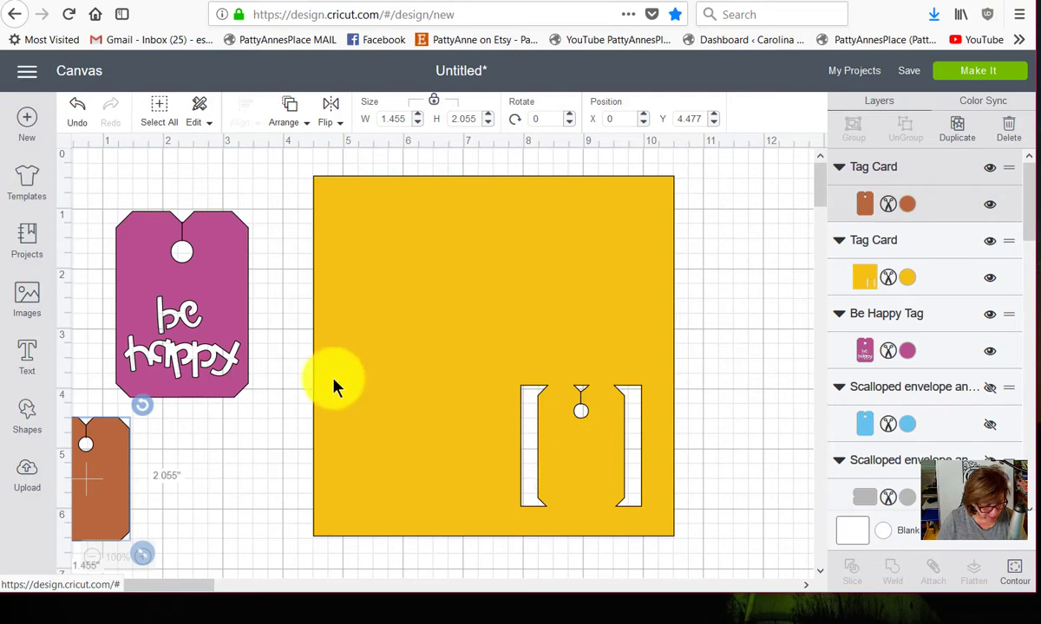
left_click_drag(229, 301, 245, 276)
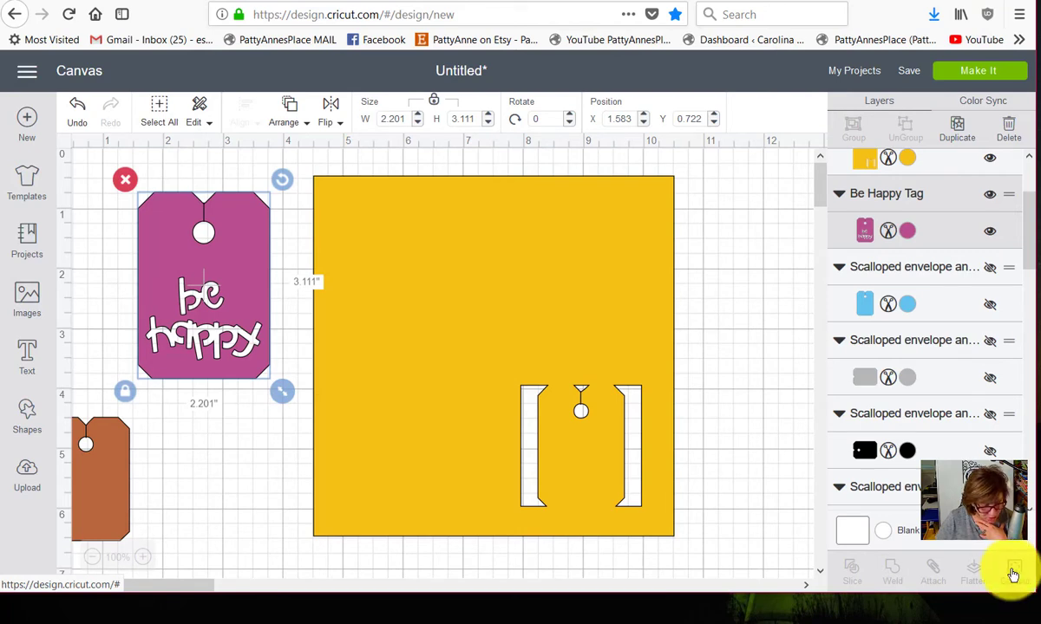
Step: Switch the Be Happy Tag's outline and word contours off and back on, and hide the slit contour above its hole
left_click(1014, 572)
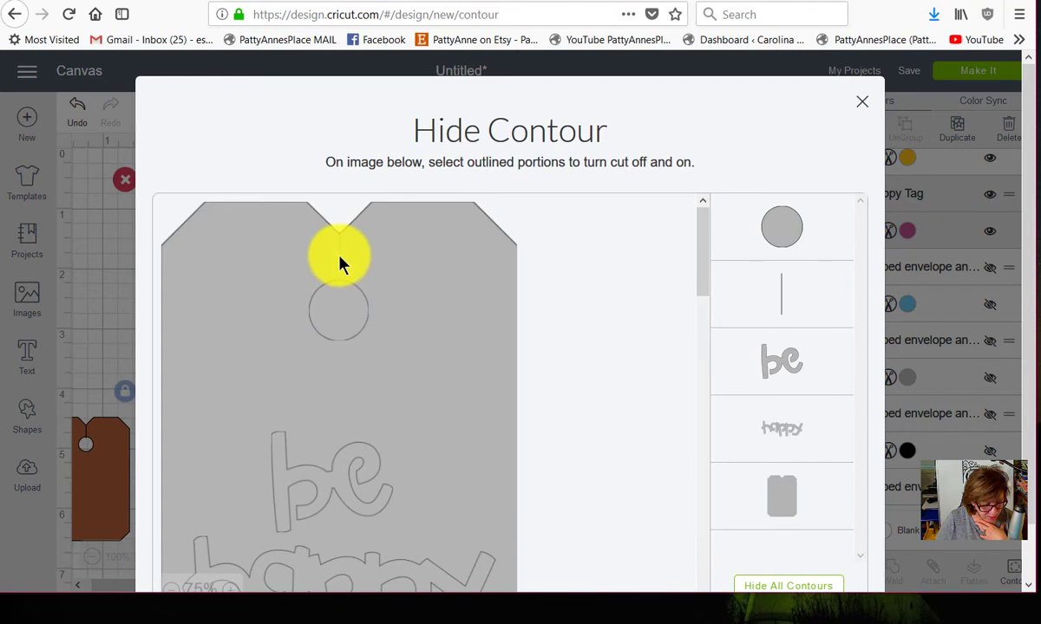
left_click(340, 260)
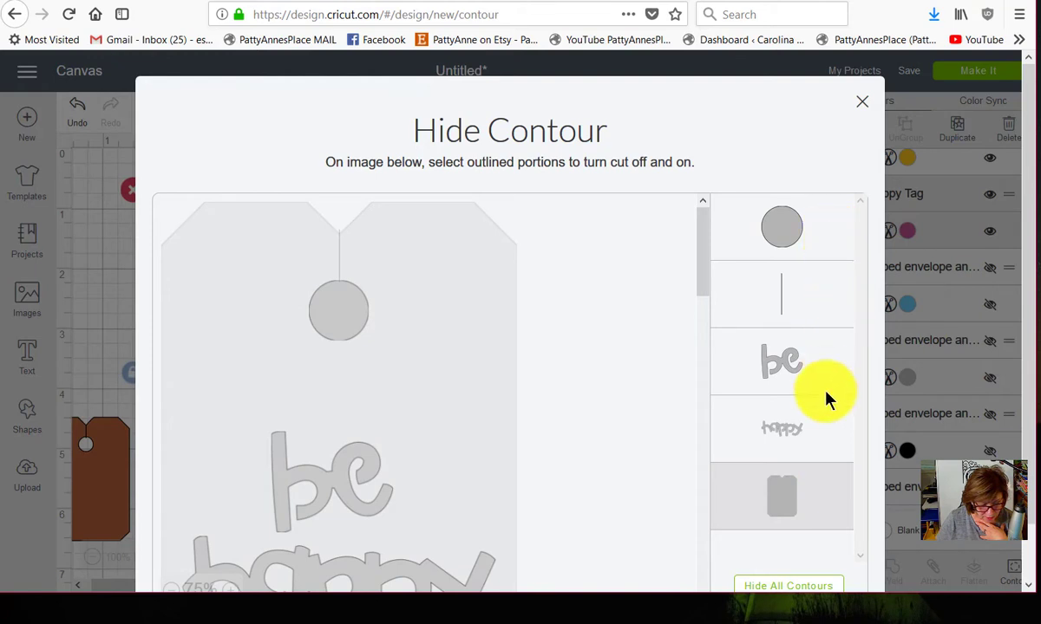
left_click(790, 425)
left_click(797, 372)
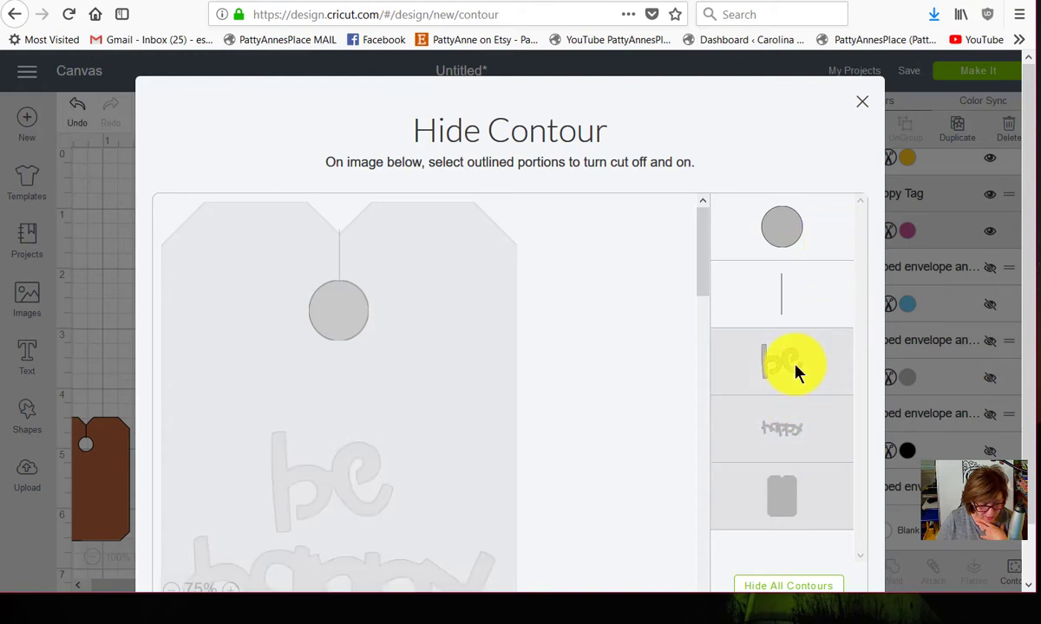
left_click(805, 437)
left_click(785, 363)
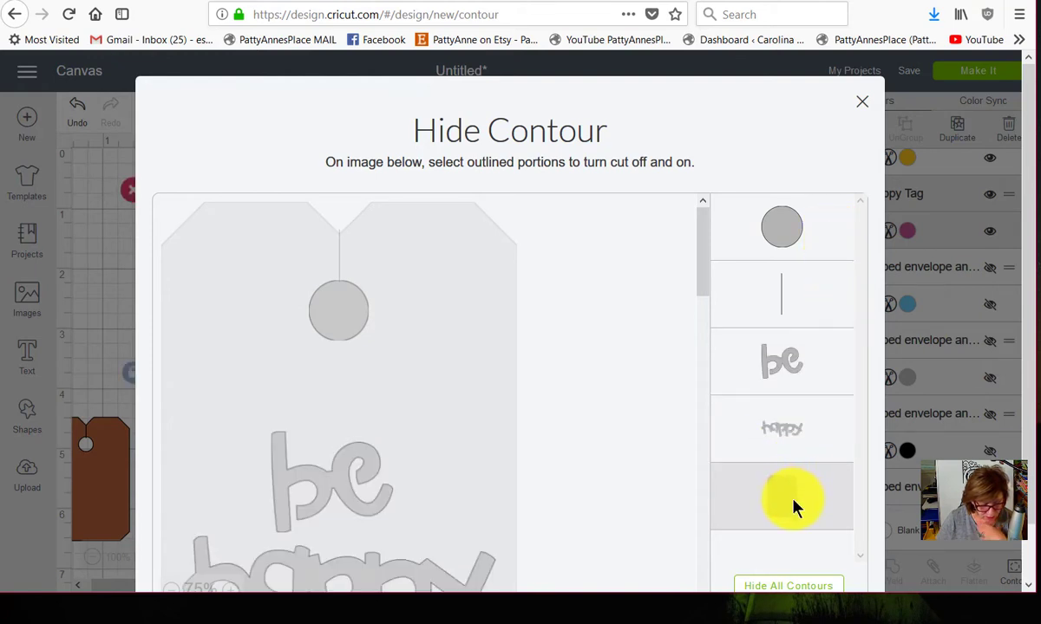
left_click(795, 503)
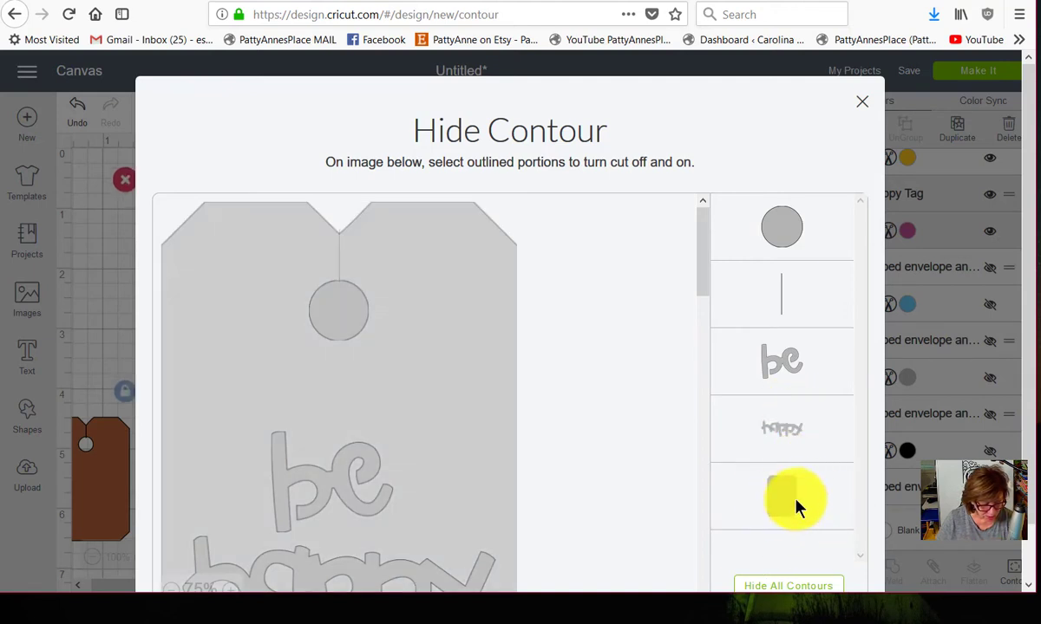
left_click(782, 299)
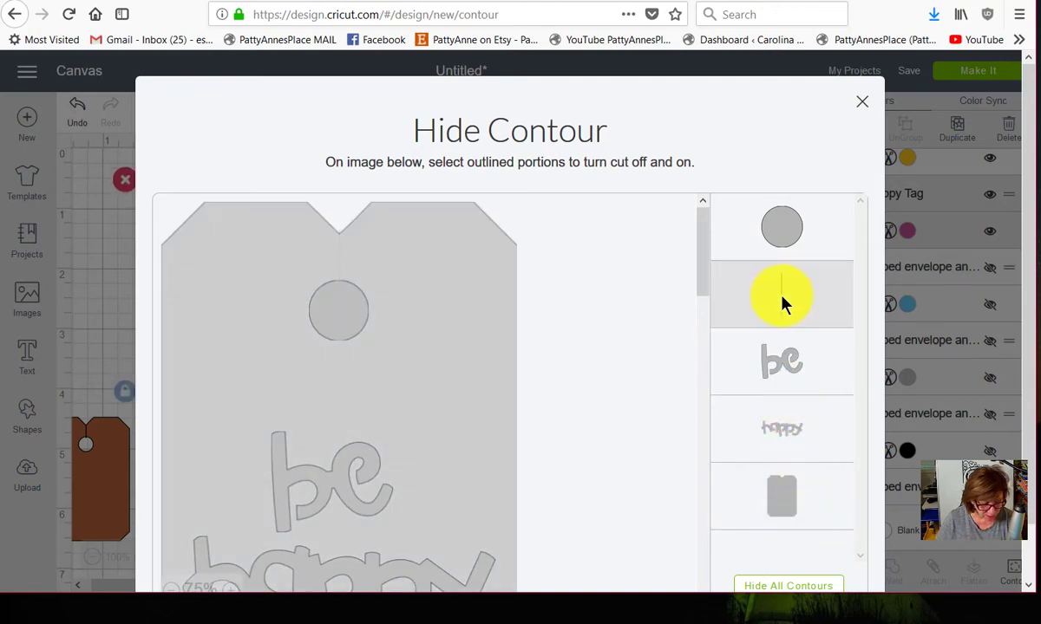
left_click(92, 245)
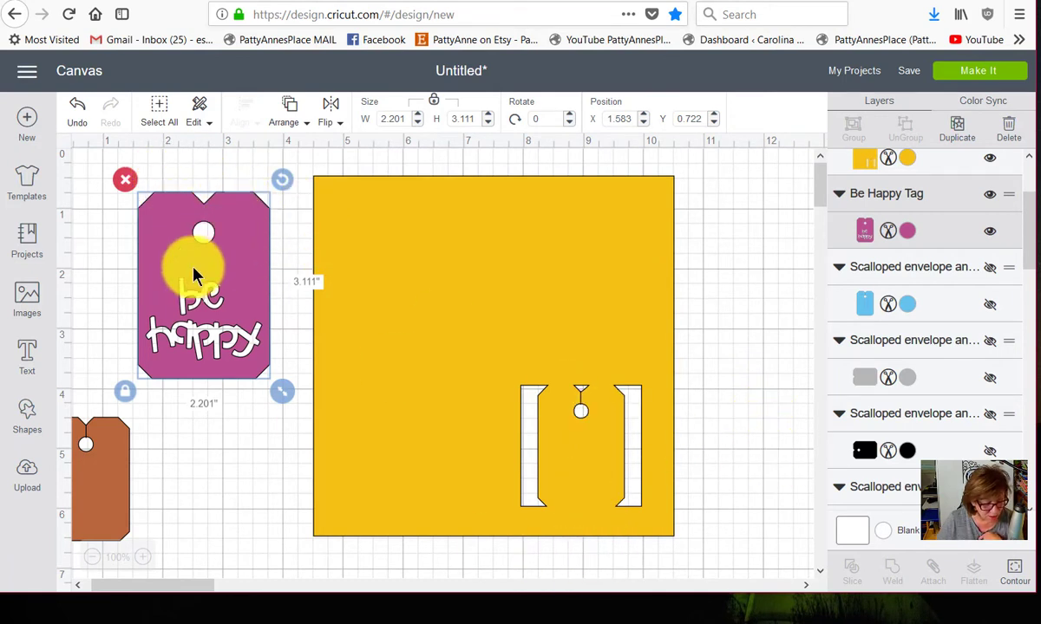
left_click(123, 293)
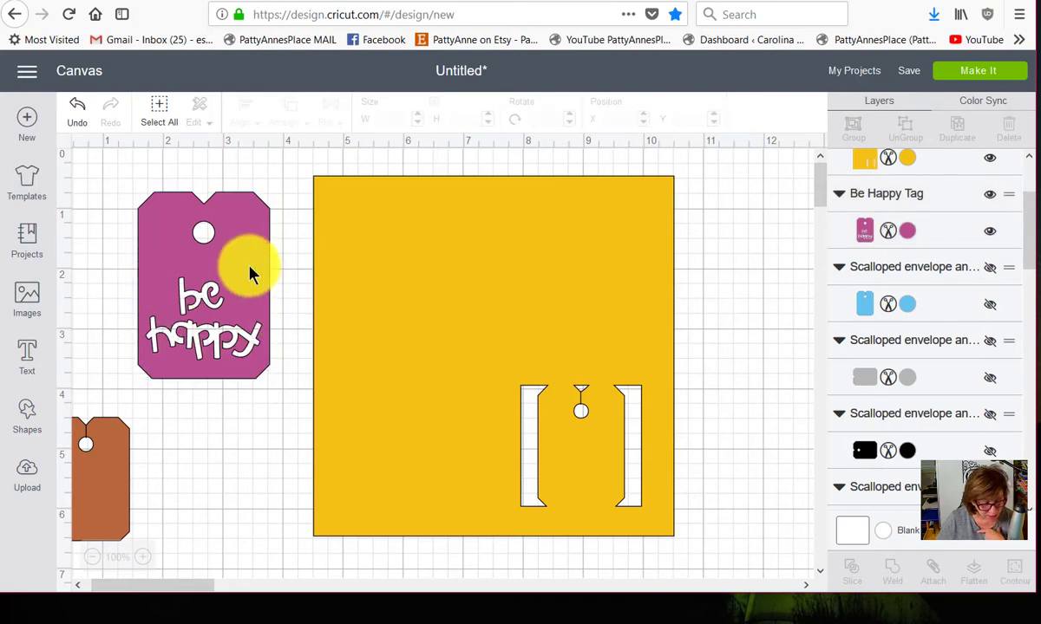
Step: Bring the Be Happy Tag to the front and place it over the card's tag cutout at about X 7.86, Y 3.71
mouse_move(250, 274)
left_mouse_down()
mouse_move(342, 294)
mouse_move(236, 270)
left_mouse_up()
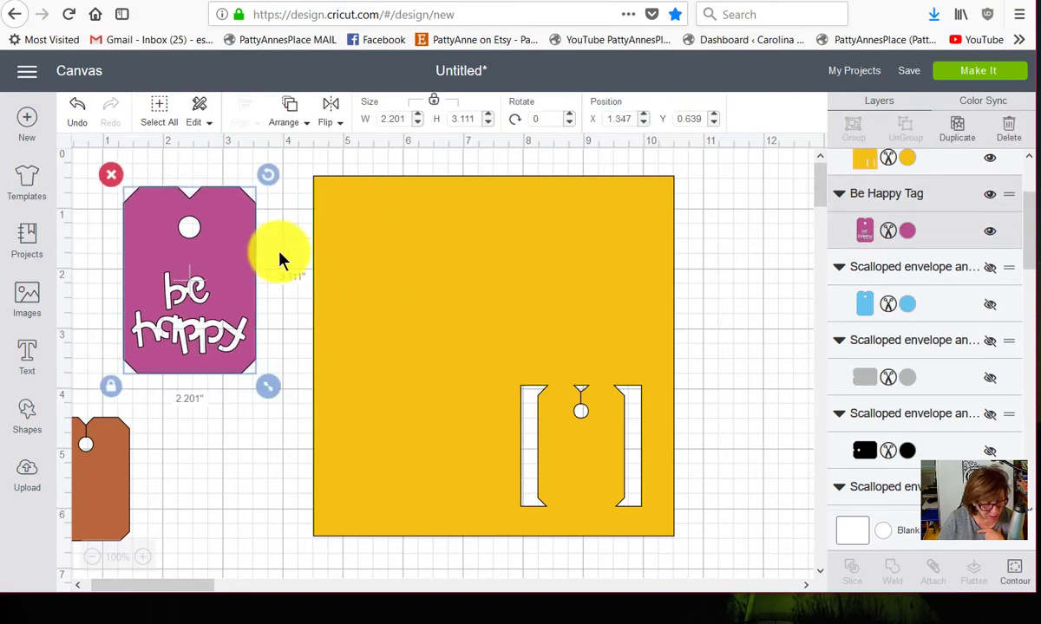
right_click(232, 243)
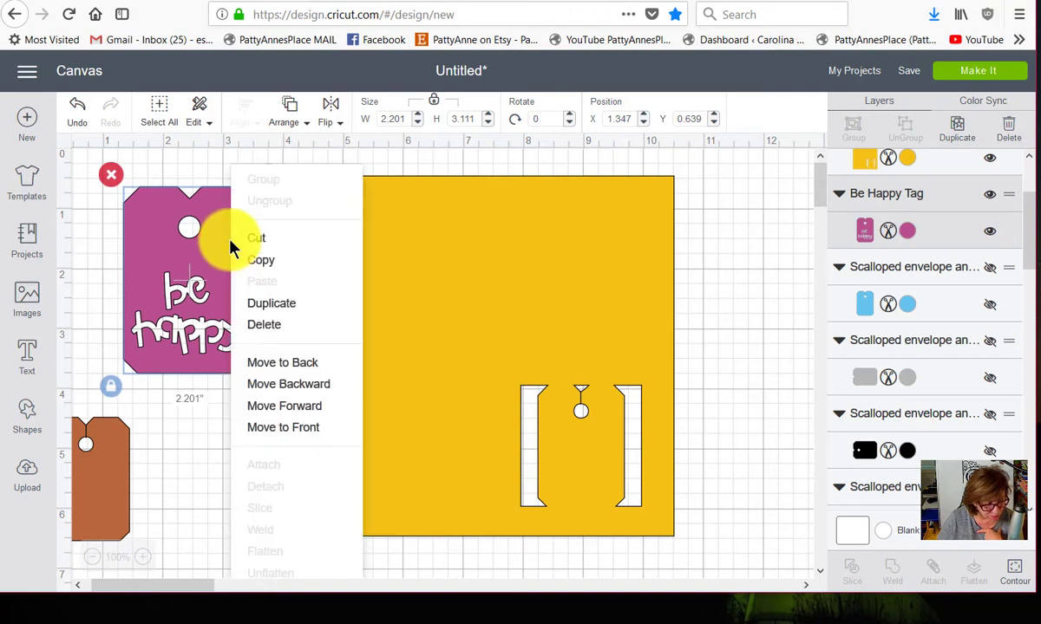
left_click(293, 431)
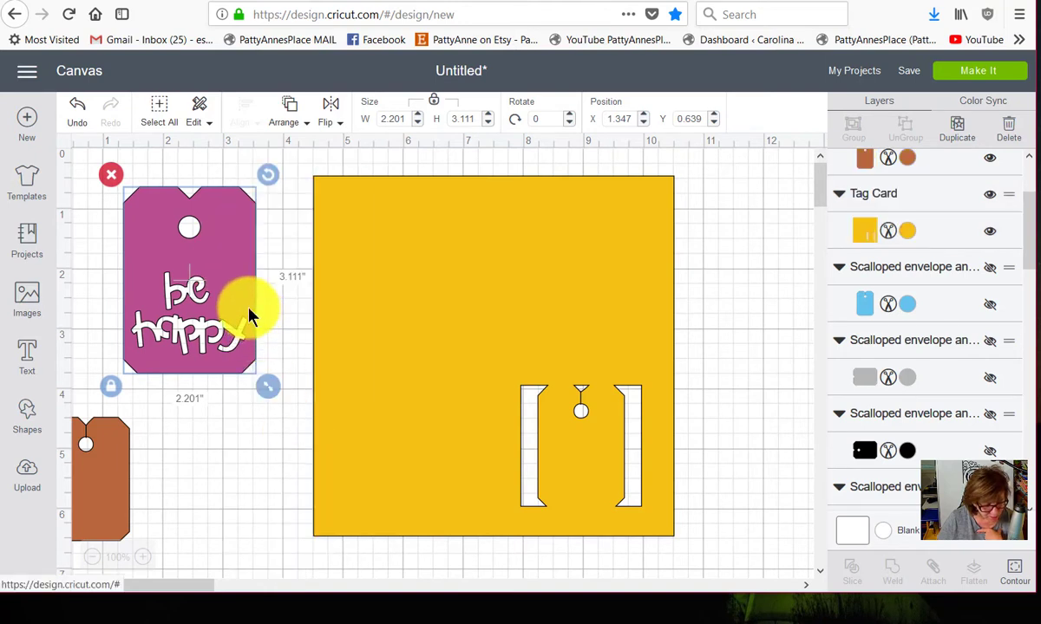
left_click_drag(234, 286, 397, 347)
left_click_drag(479, 396, 615, 467)
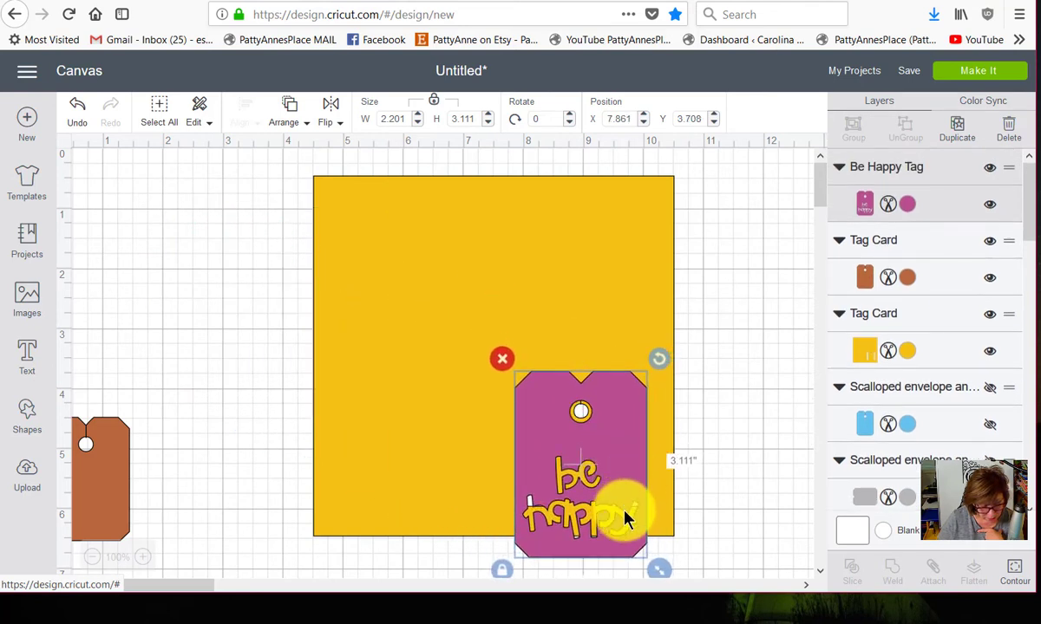
Step: Shrink the Be Happy Tag to about 1.43 by 2.01 inches and fit it over the cutout at about X 8.26, Y 3.92
left_click_drag(659, 576, 625, 525)
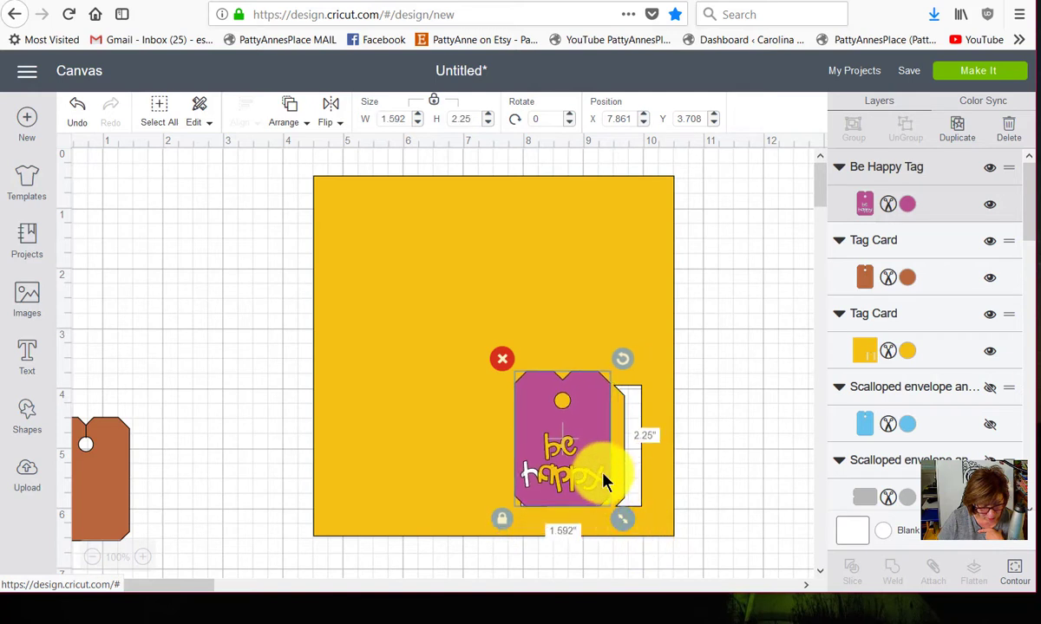
left_click_drag(609, 465, 617, 474)
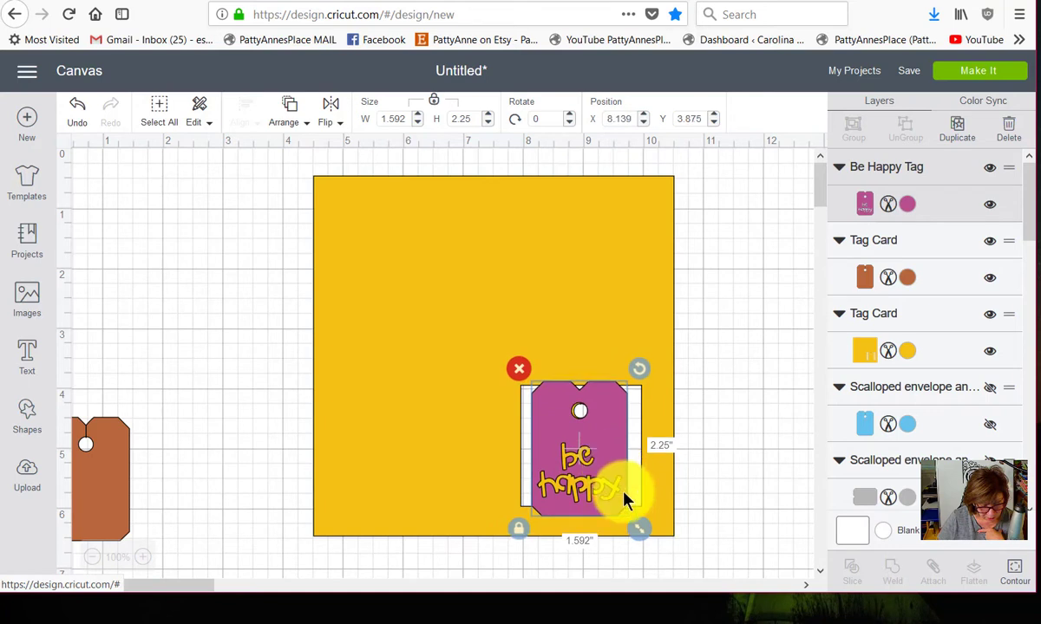
left_click_drag(643, 530, 619, 497)
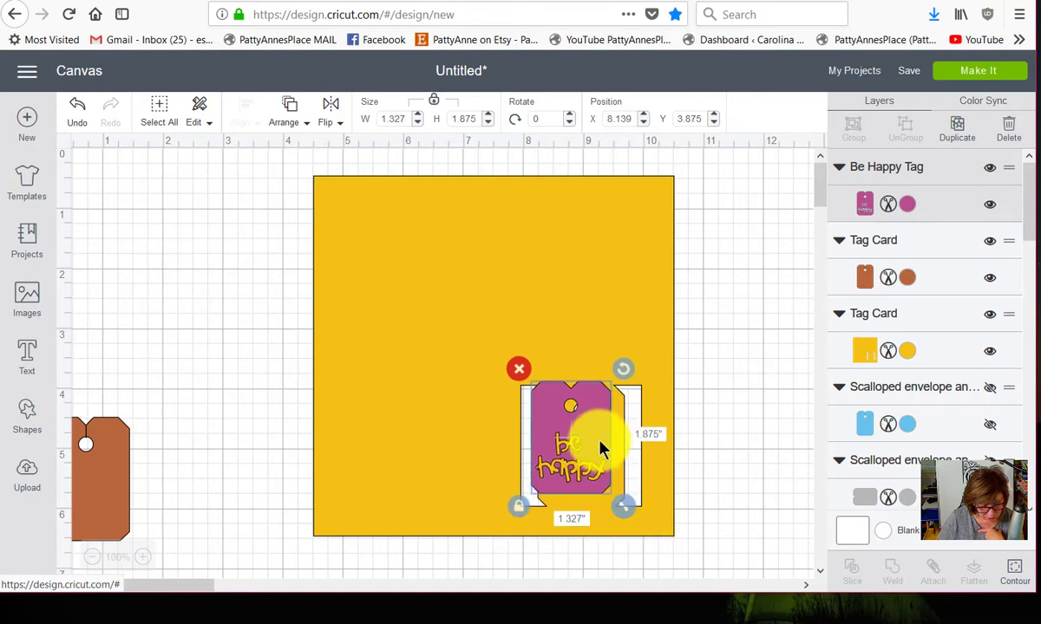
left_click_drag(599, 449, 607, 449)
left_click_drag(631, 513, 639, 521)
left_click_drag(616, 436, 614, 443)
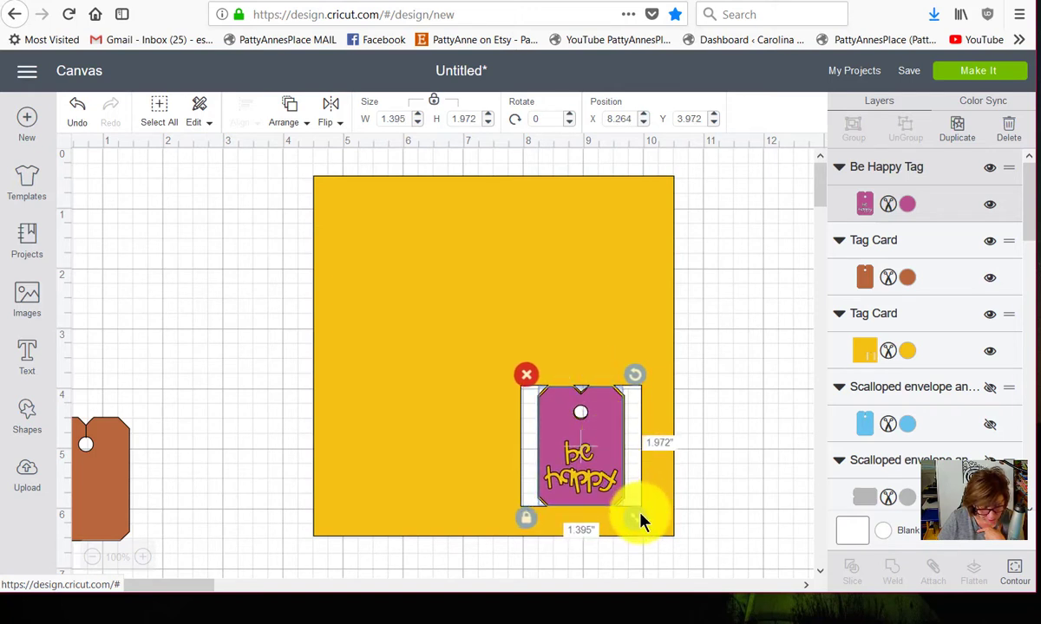
left_click_drag(639, 520, 644, 523)
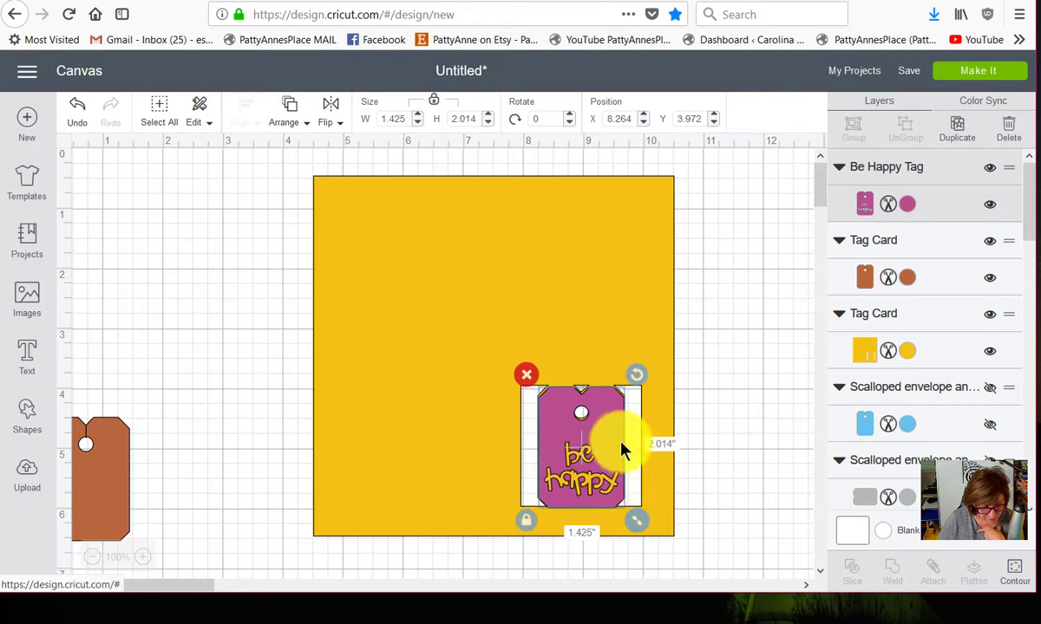
left_click_drag(622, 448, 611, 434)
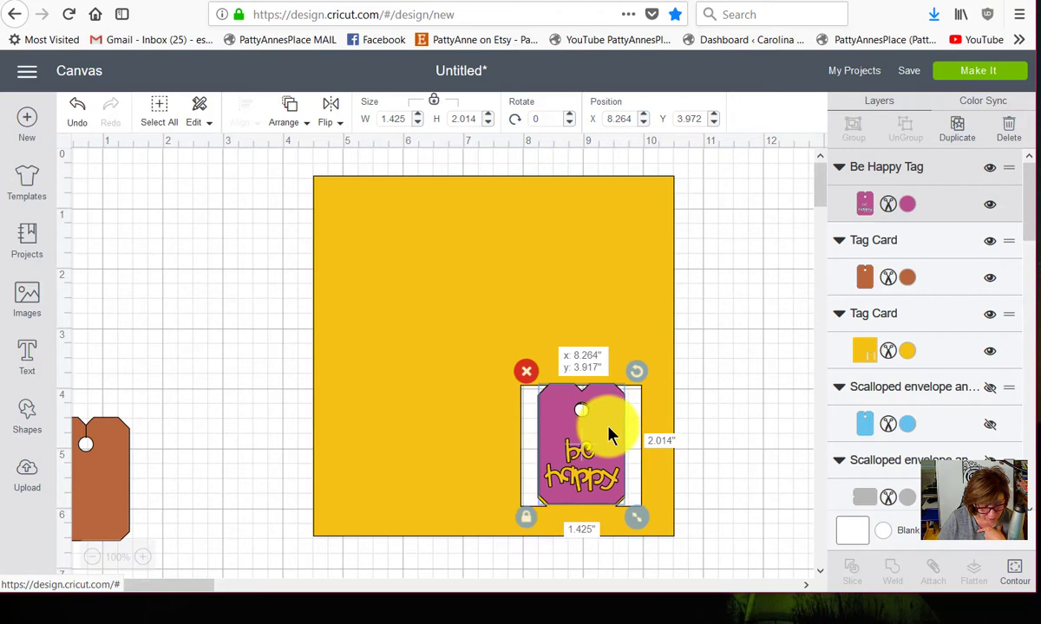
left_click(783, 397)
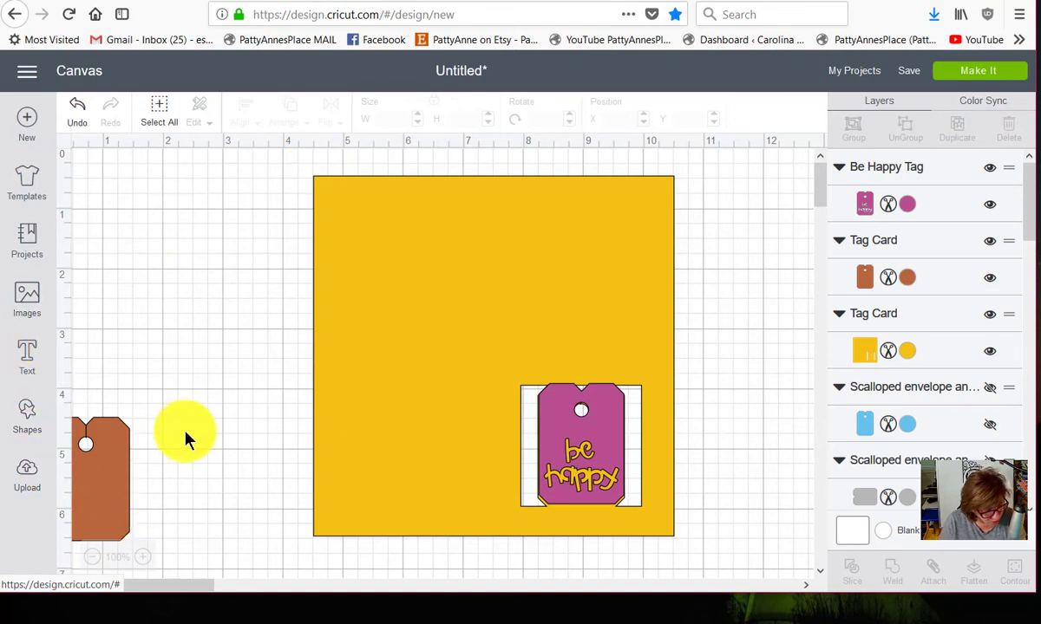
Step: Add a vertical score line about 5.79 inches long down the middle of the yellow card at about X 7.49, Y 0.51
left_click(27, 416)
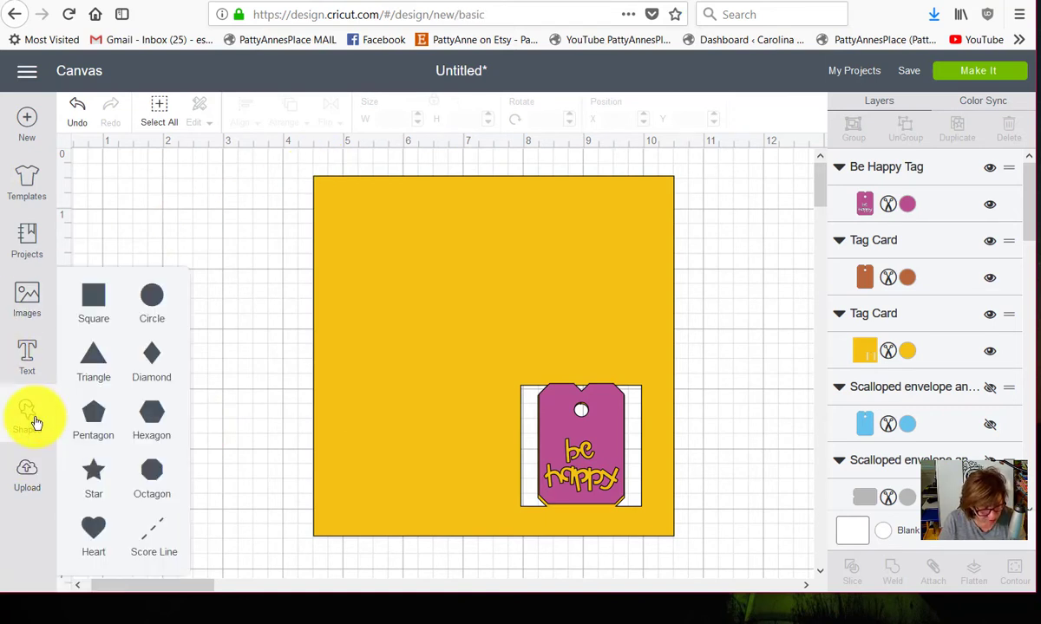
left_click(156, 530)
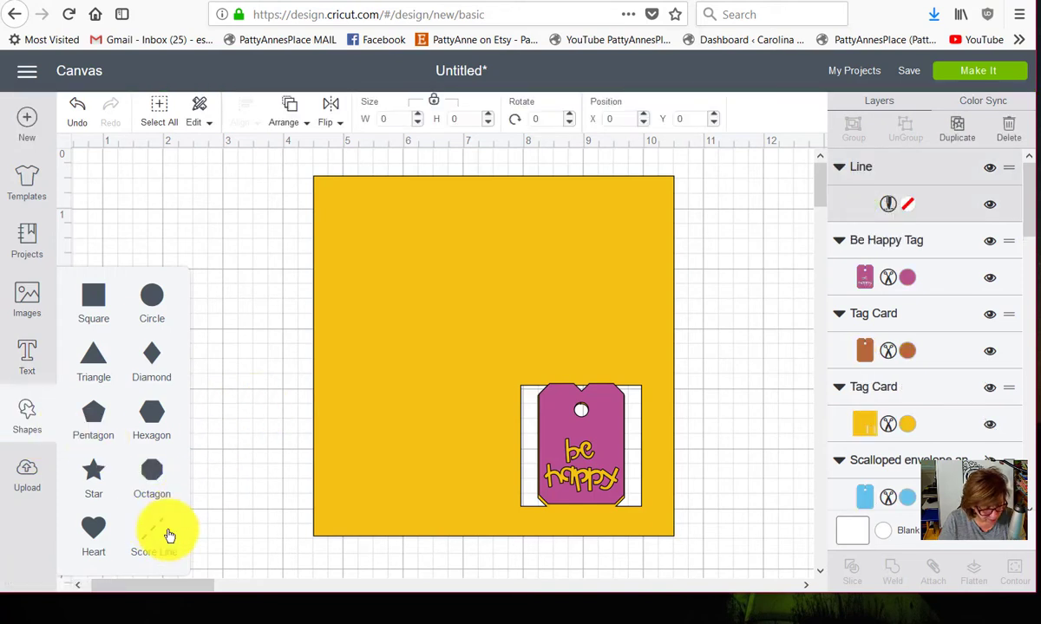
left_click_drag(302, 407, 503, 208)
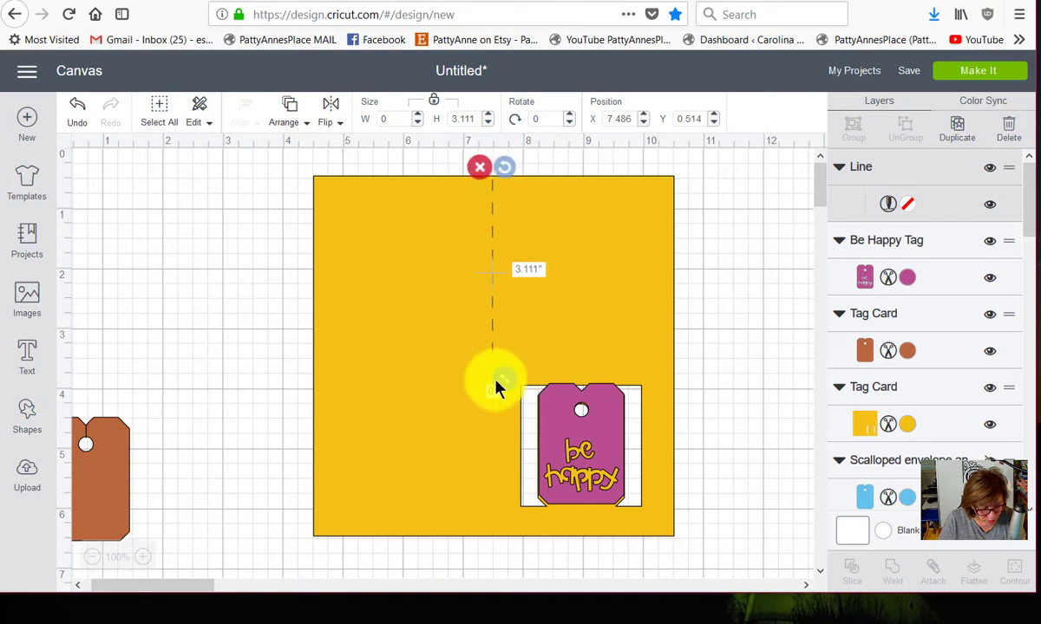
left_click_drag(497, 381, 497, 548)
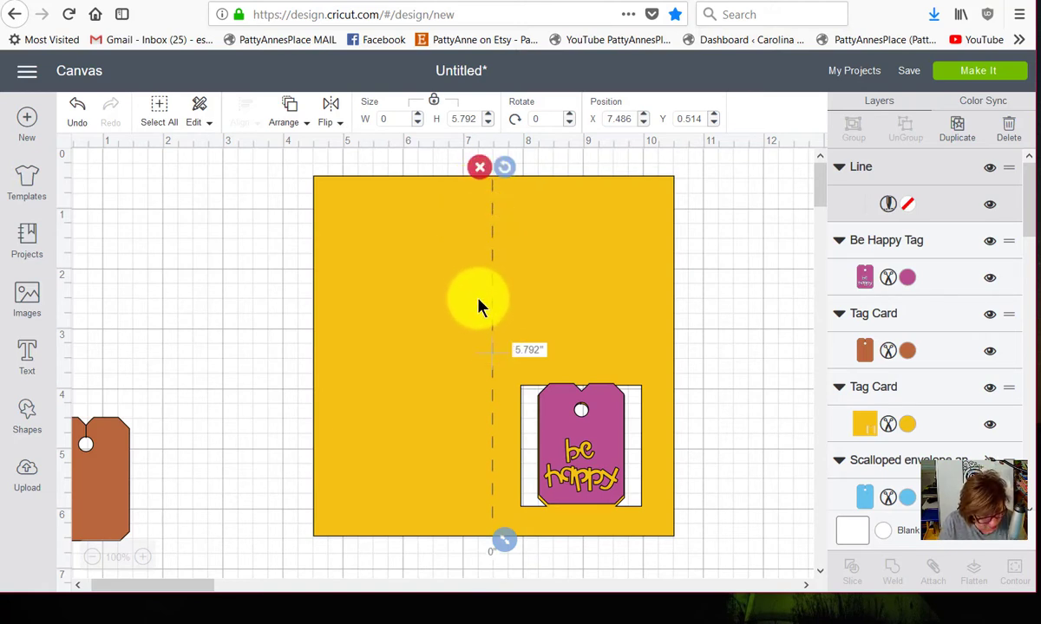
Step: Center the score line on the yellow Tag Card and attach the two together
left_click(393, 328)
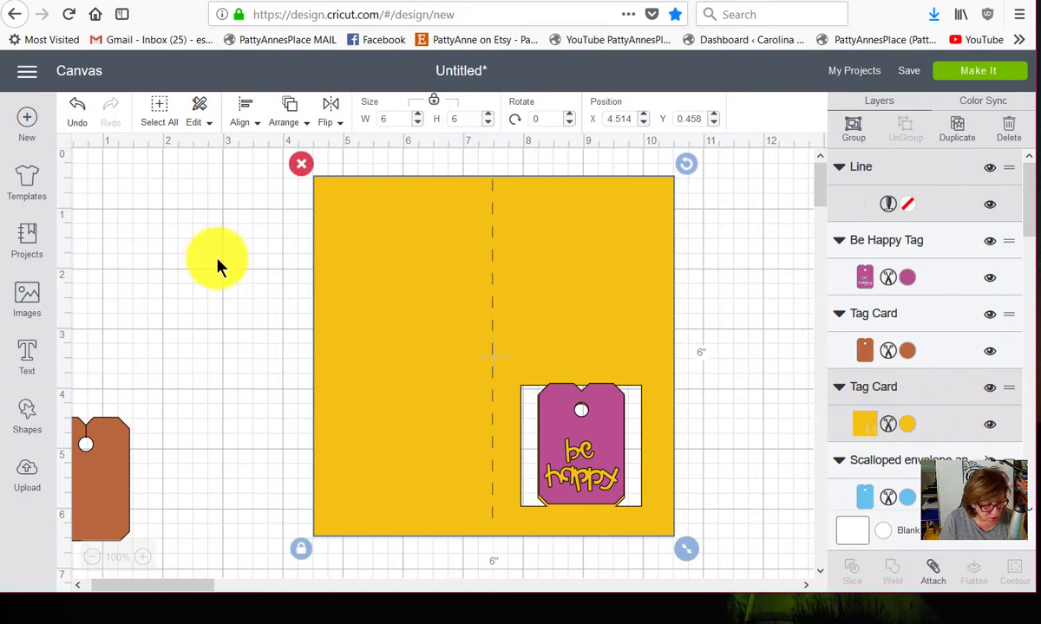
left_click(242, 117)
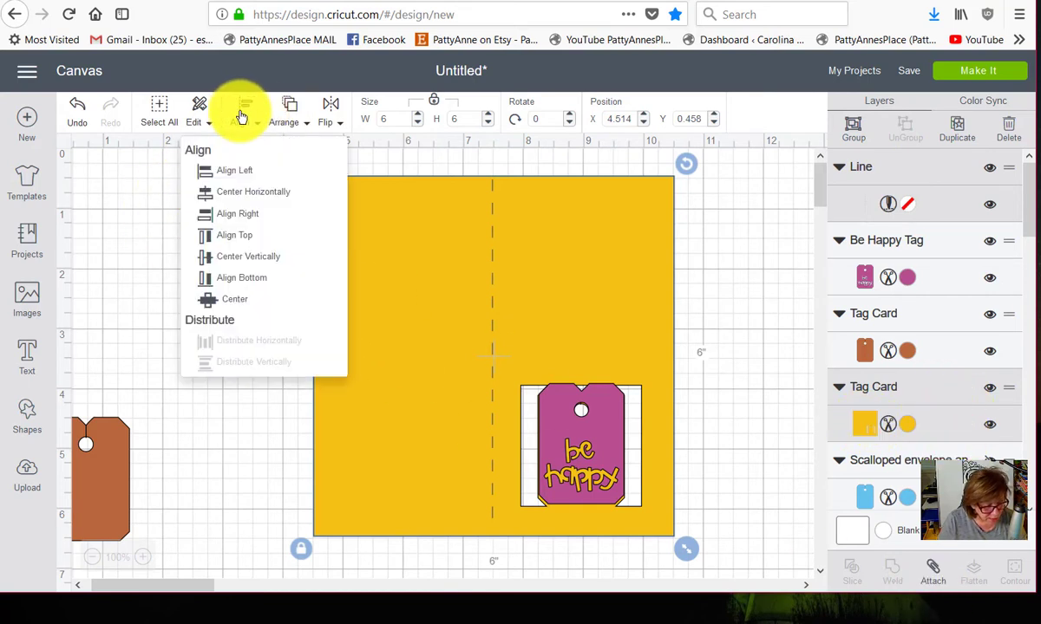
left_click(268, 306)
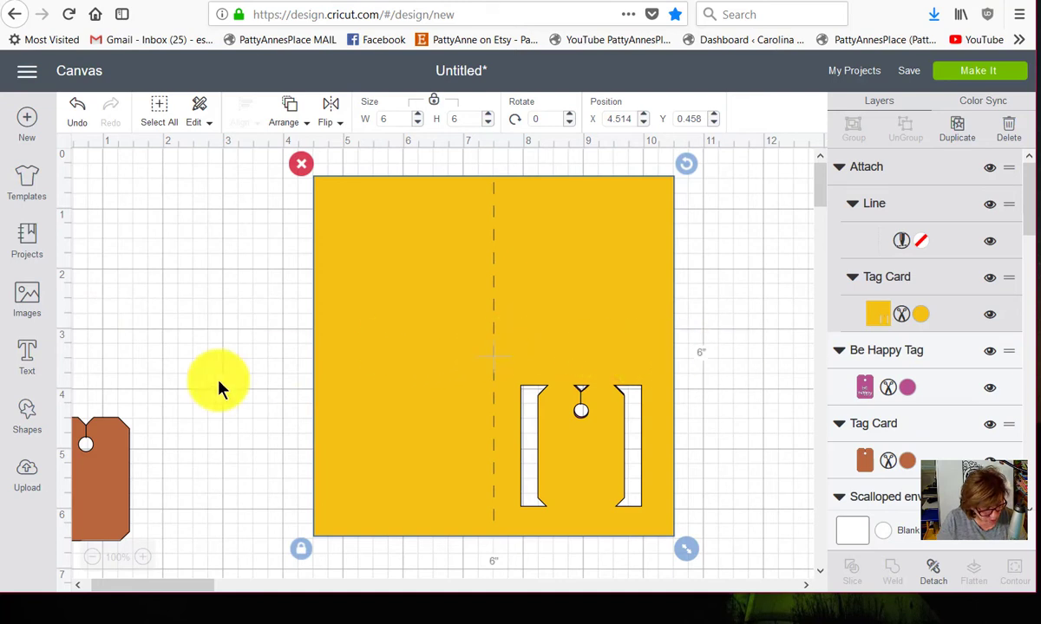
left_click(33, 420)
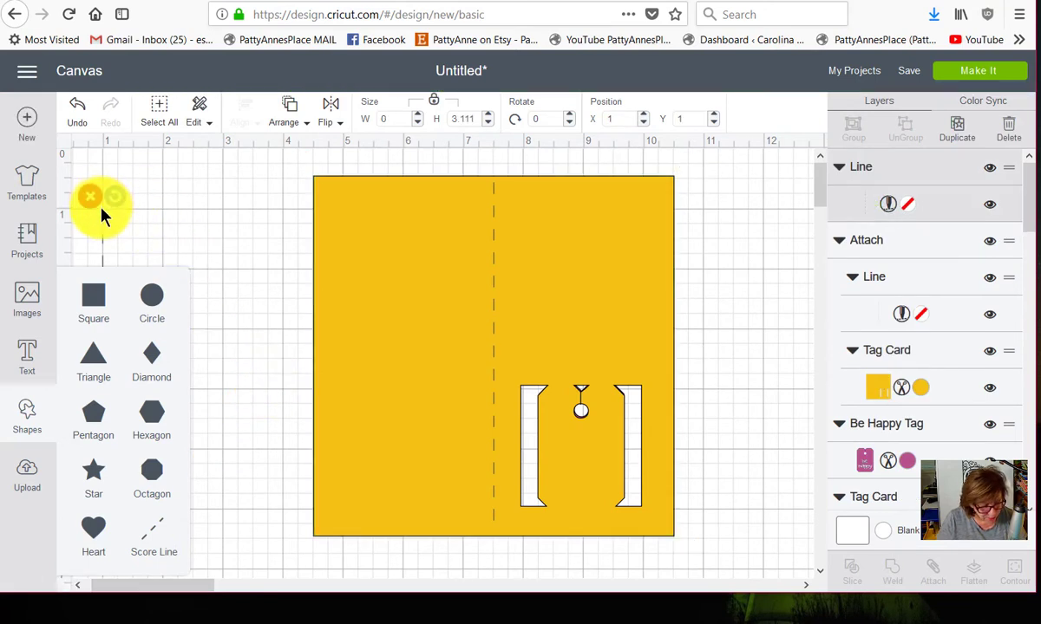
key("Delete")
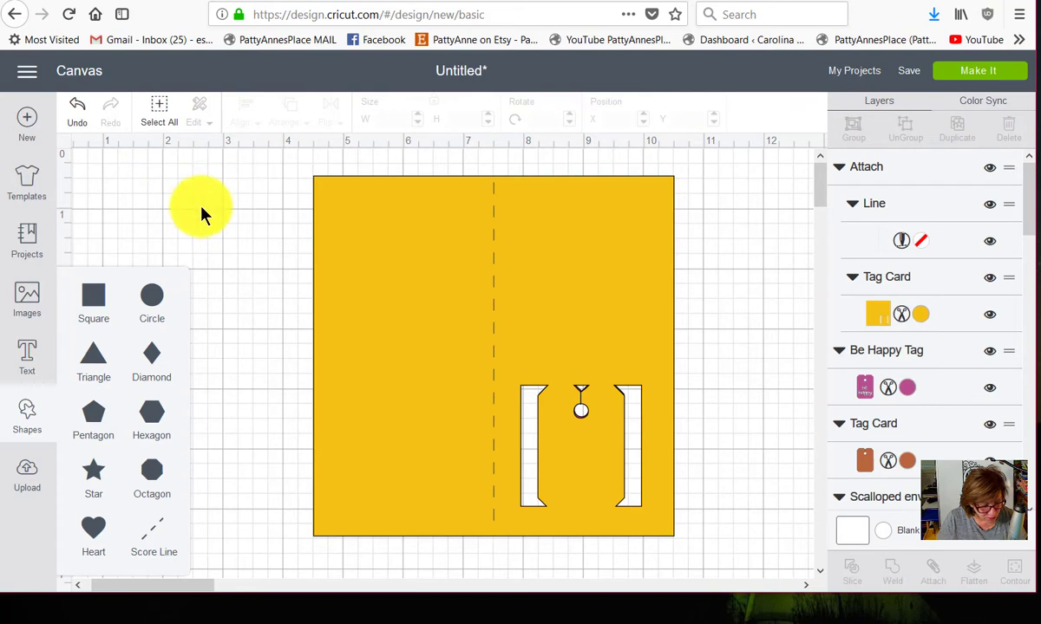
left_click(116, 226)
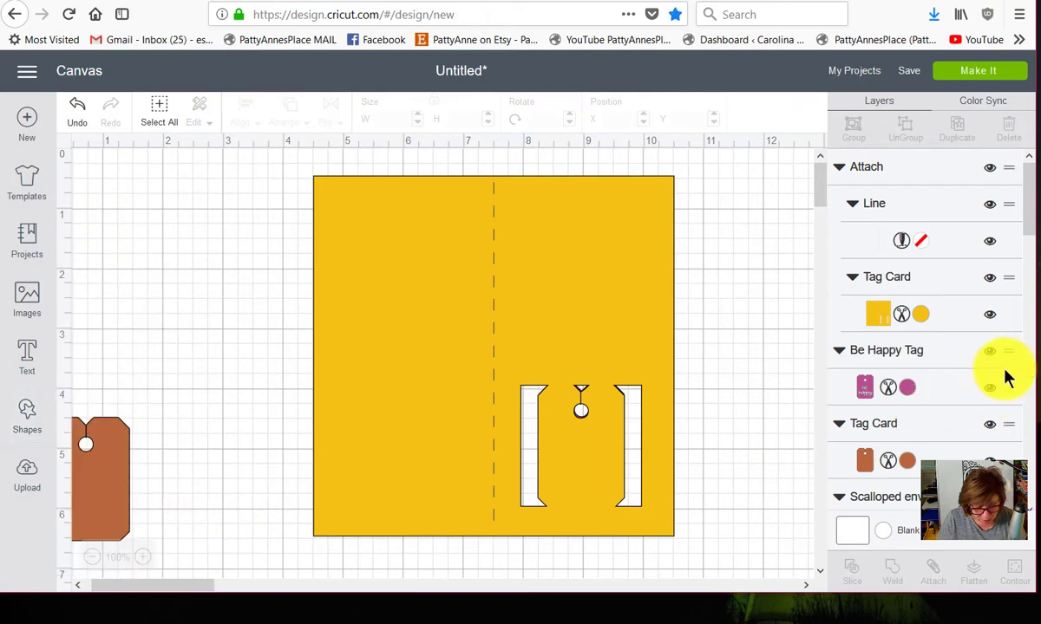
left_click_drag(1030, 208, 992, 172)
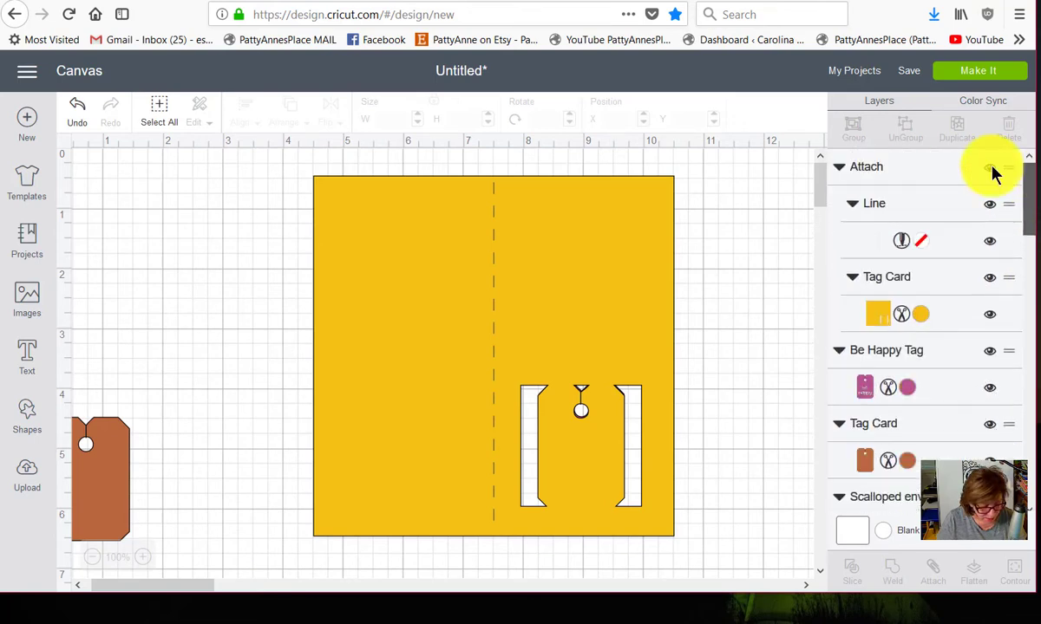
Step: Add a second score line, rotate it 90 degrees and place it across the yellow card at about X 4.57, Y 3.32
left_click(23, 424)
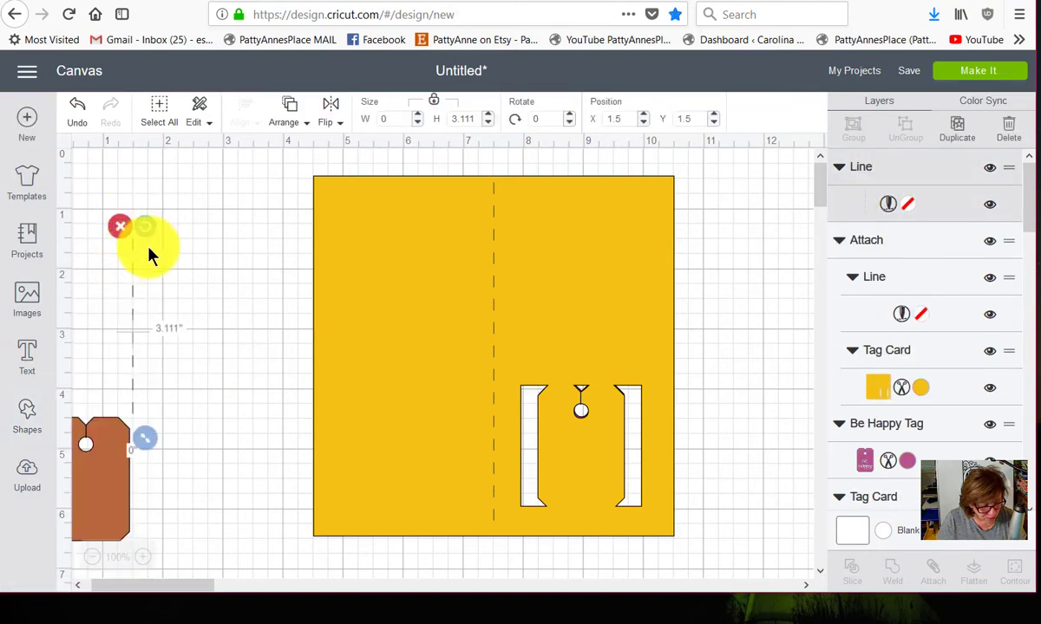
left_click_drag(148, 256, 251, 230)
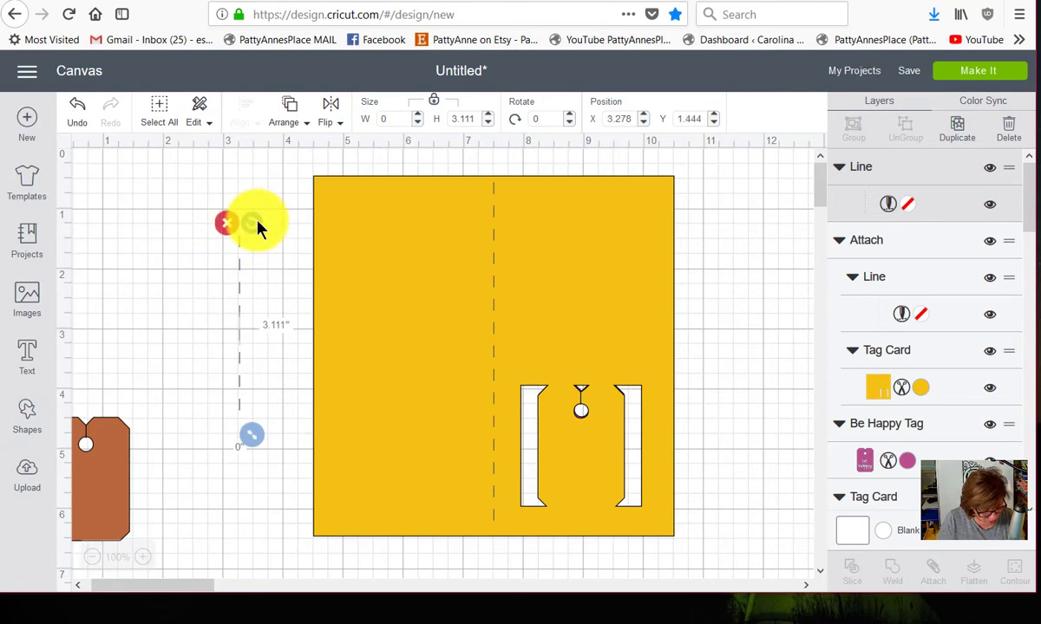
left_click_drag(256, 230, 384, 350)
left_click_drag(286, 335, 462, 354)
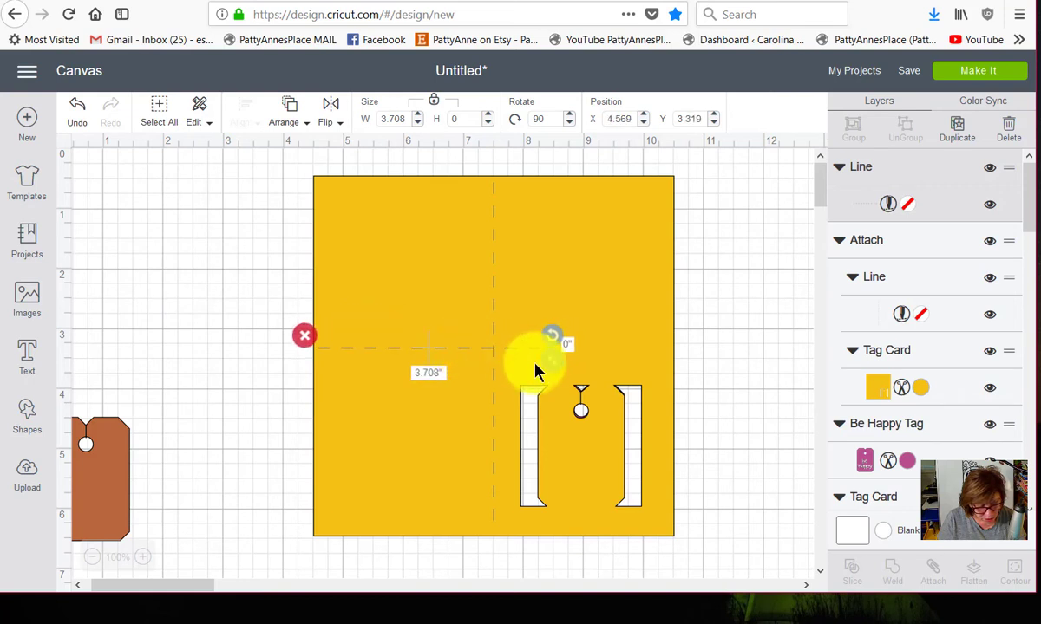
Step: Lengthen the horizontal score line to about 5.94 inches, spanning the yellow card, and attach it to the card
left_click_drag(551, 361, 680, 372)
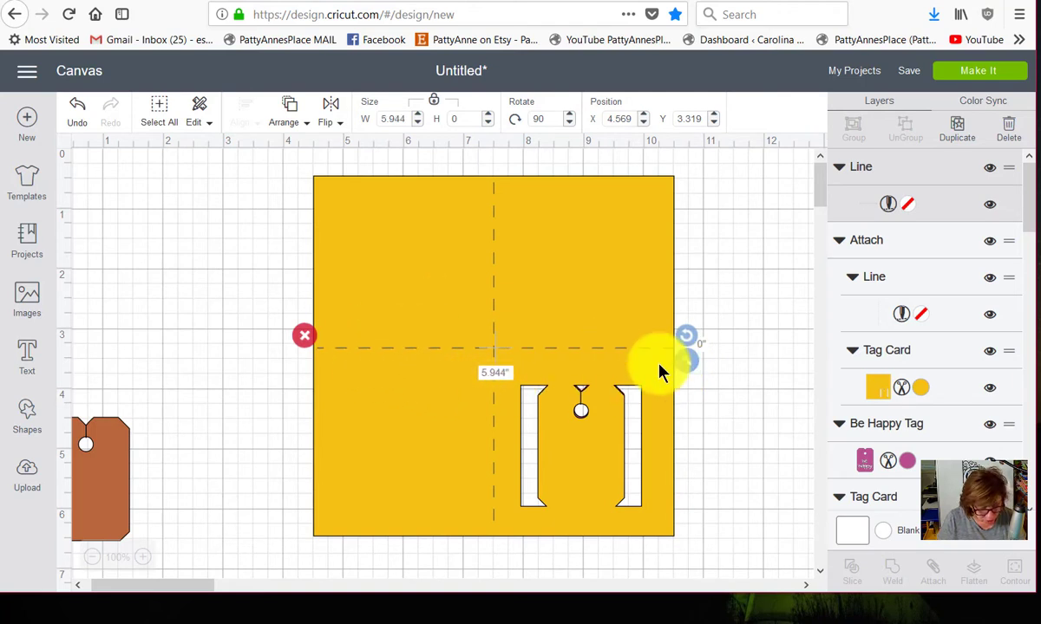
left_click(430, 265)
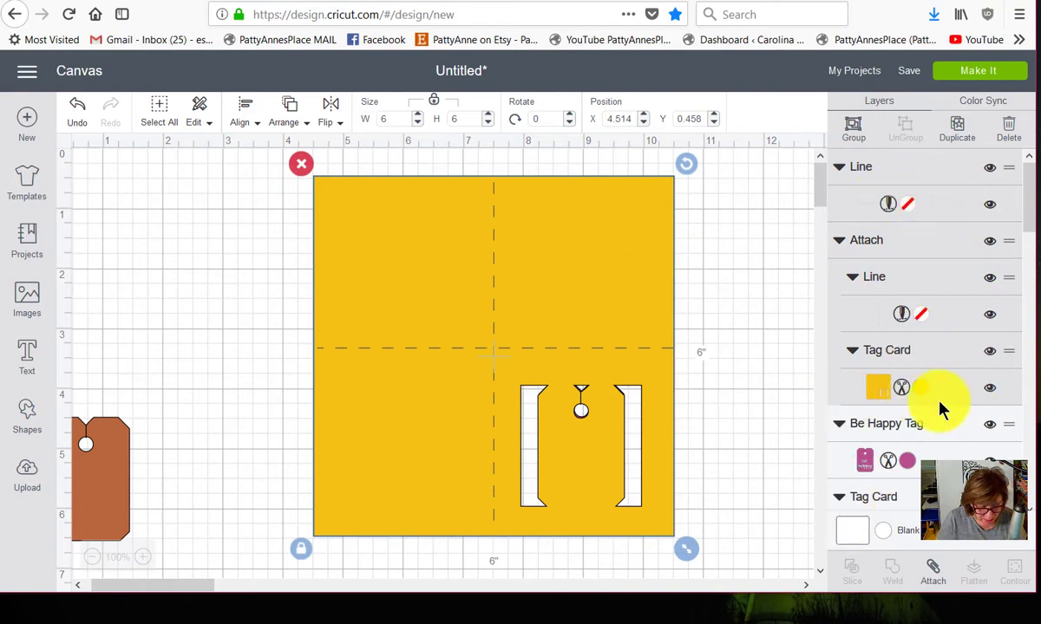
left_click(932, 576)
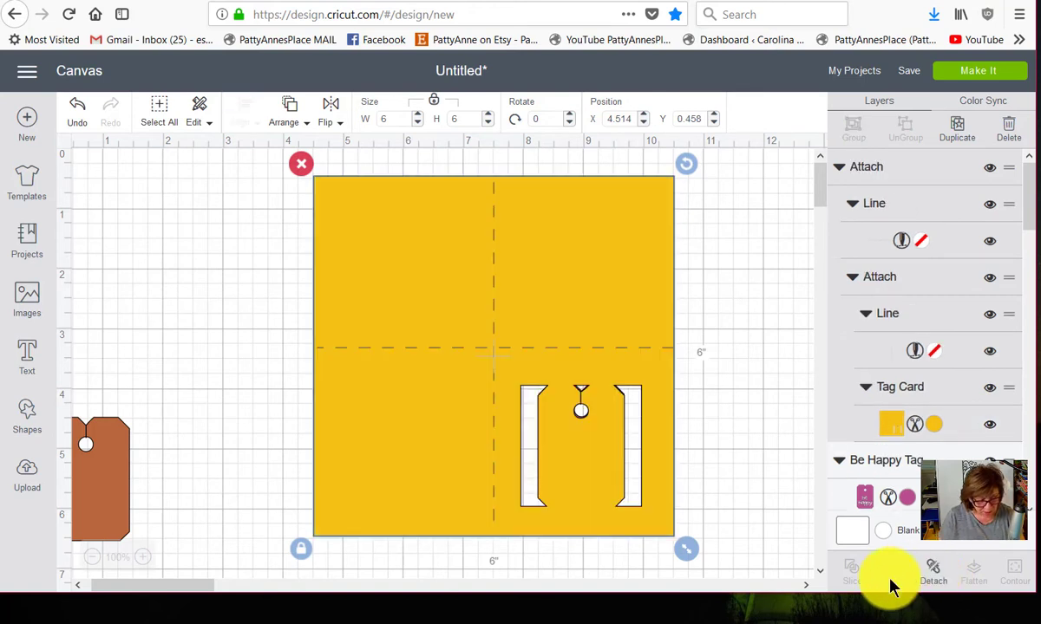
Step: Delete the separate brown Tag Card lying beside the yellow card
left_click(158, 520)
left_click(117, 523)
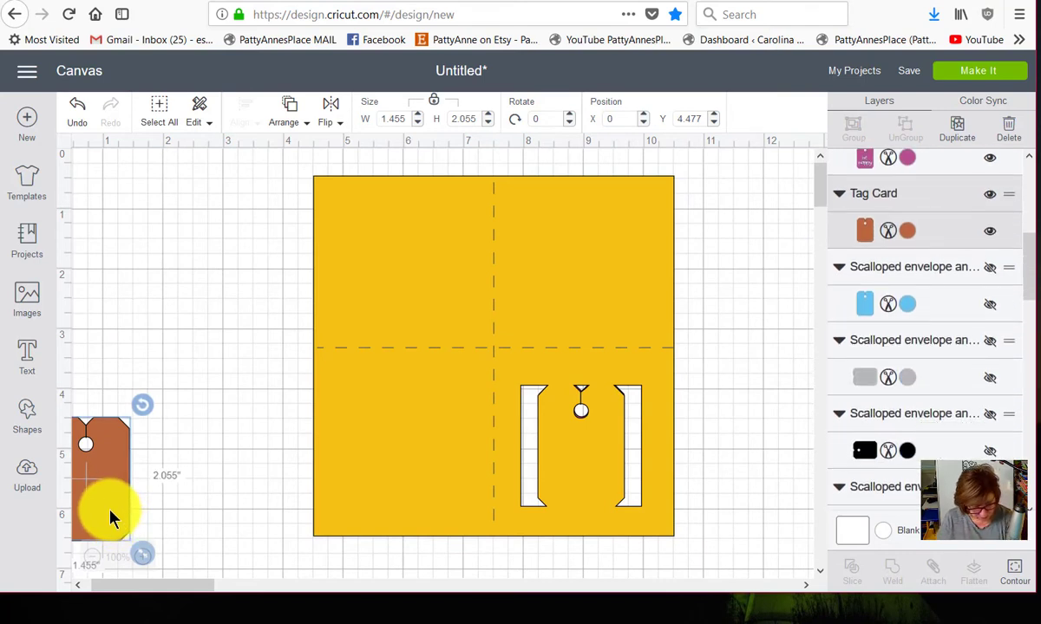
left_click_drag(111, 519, 167, 460)
left_click(102, 385)
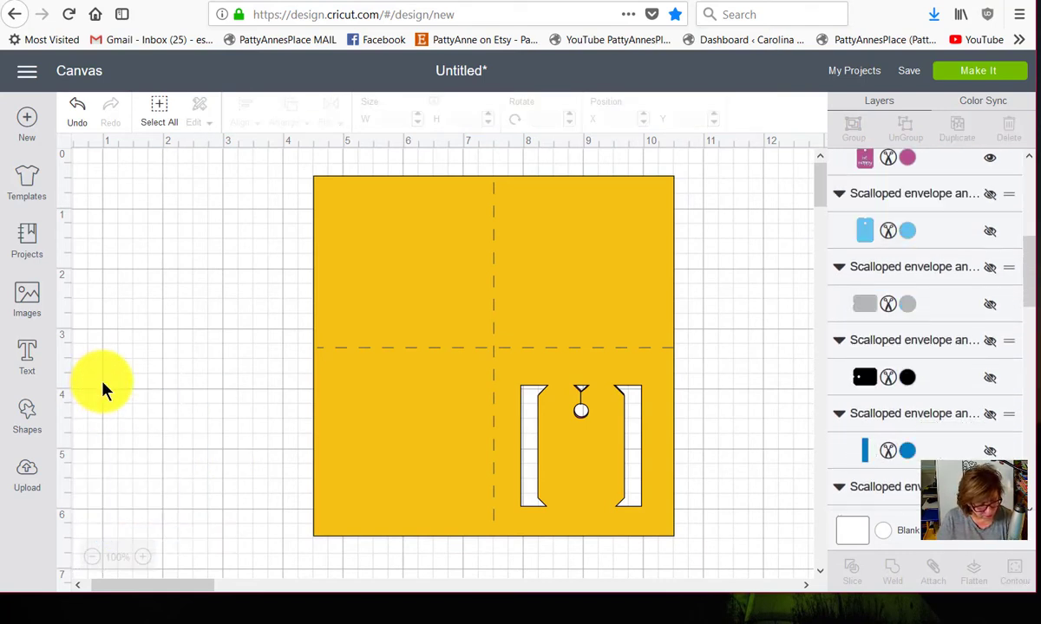
Step: Send the project to mat preparation and preview the second mat with the Be Happy Tag
left_click(973, 77)
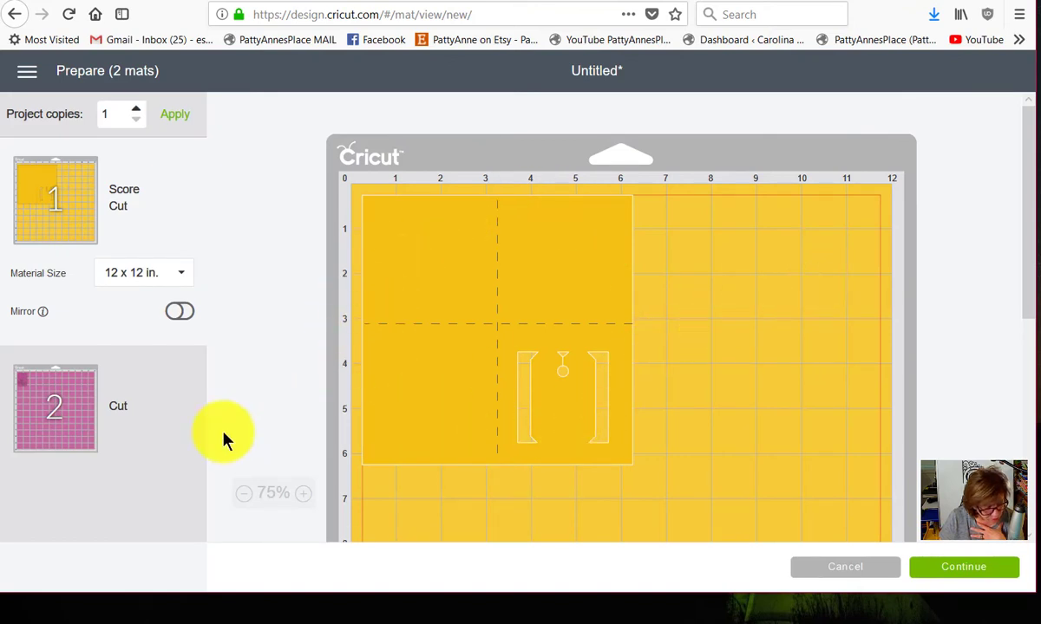
left_click(40, 413)
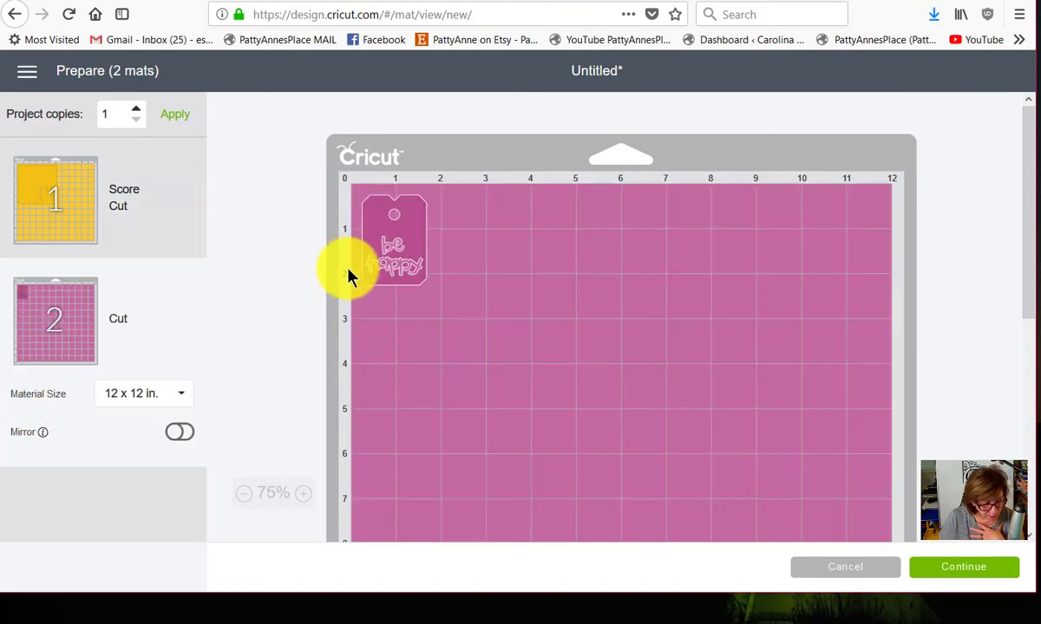